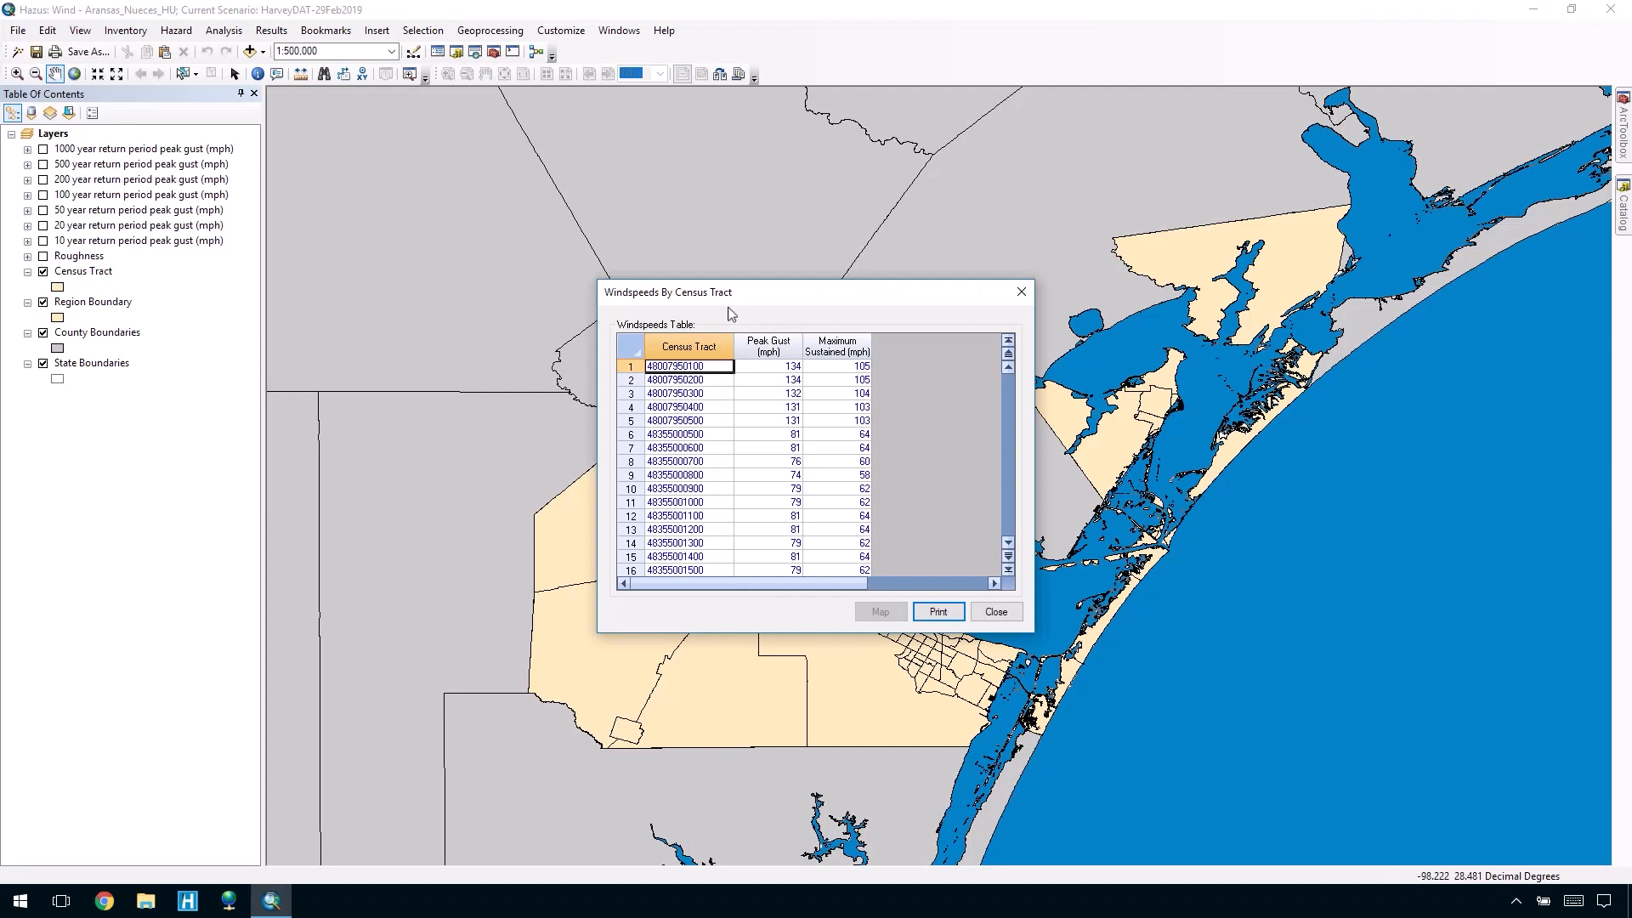
# Step: Map the Peak Gust (mph) column from the table of windspeeds by census tract
pyautogui.click(747, 345)
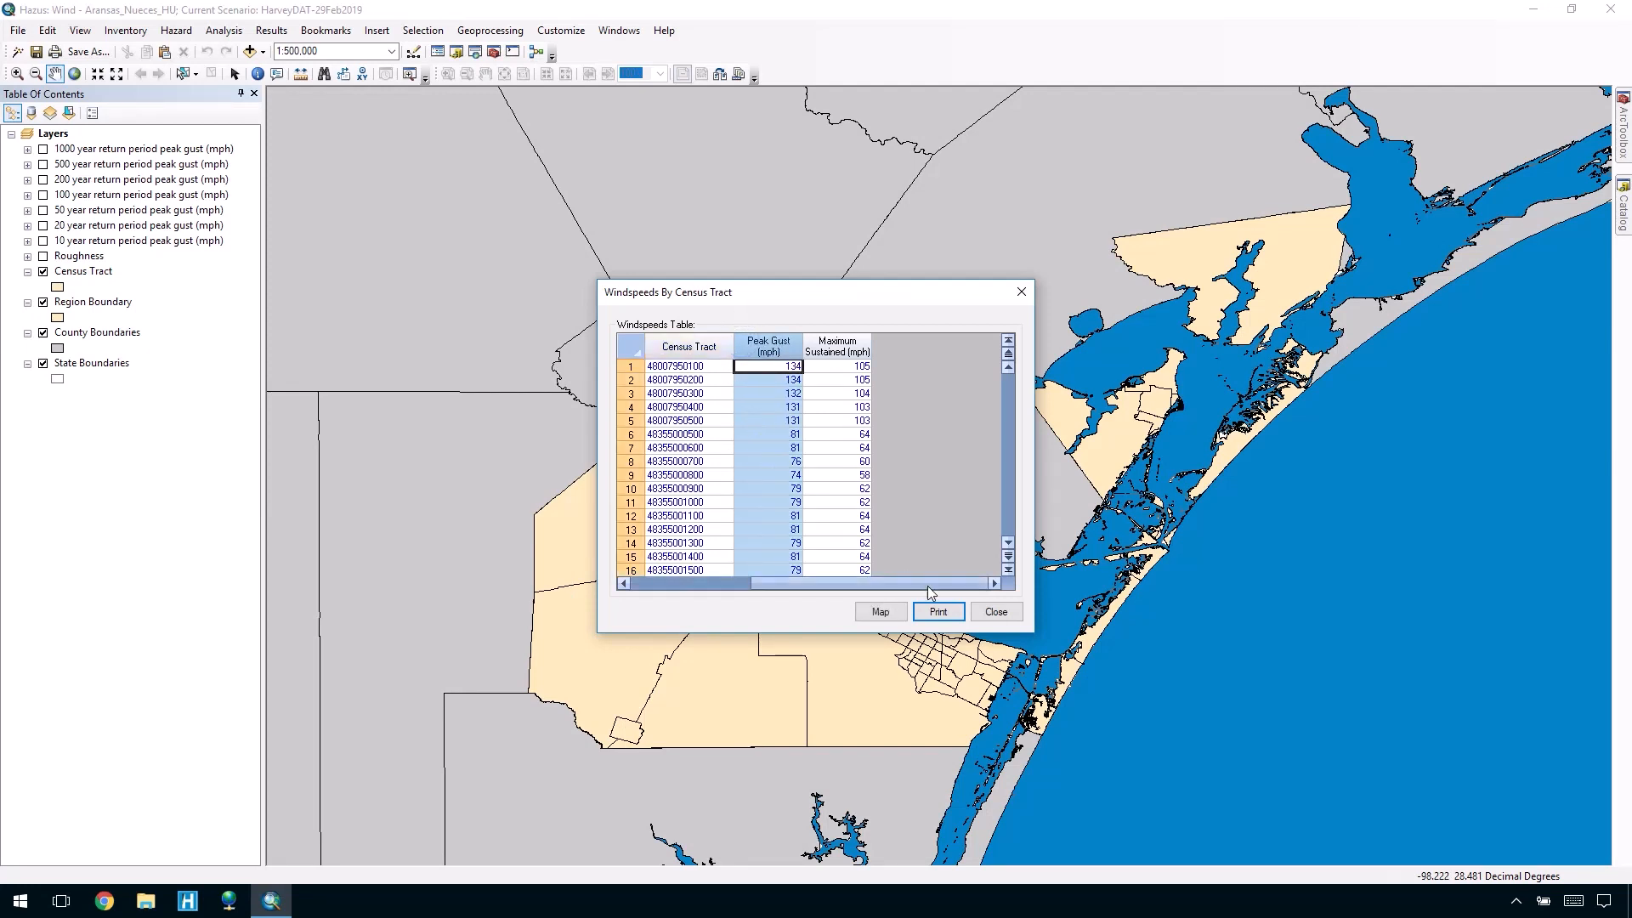
pyautogui.click(903, 612)
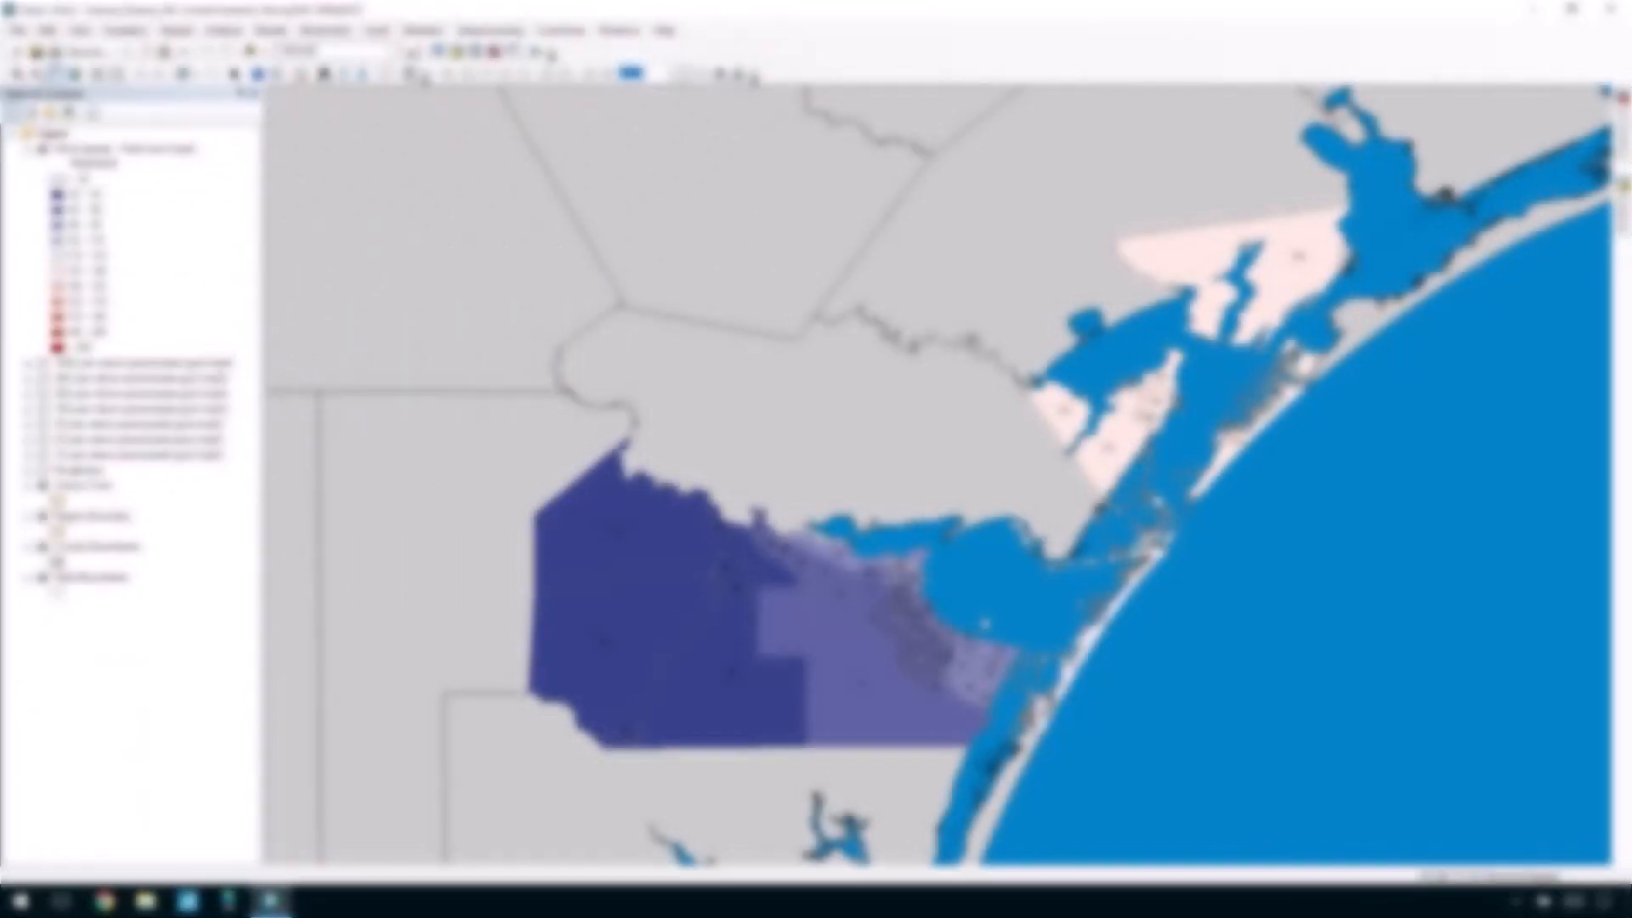
# Step: Identify the attributes of the small census tract in the middle of the inland county on the peak gust map
pyautogui.moveTo(488, 415); pyautogui.dragTo(1049, 767)
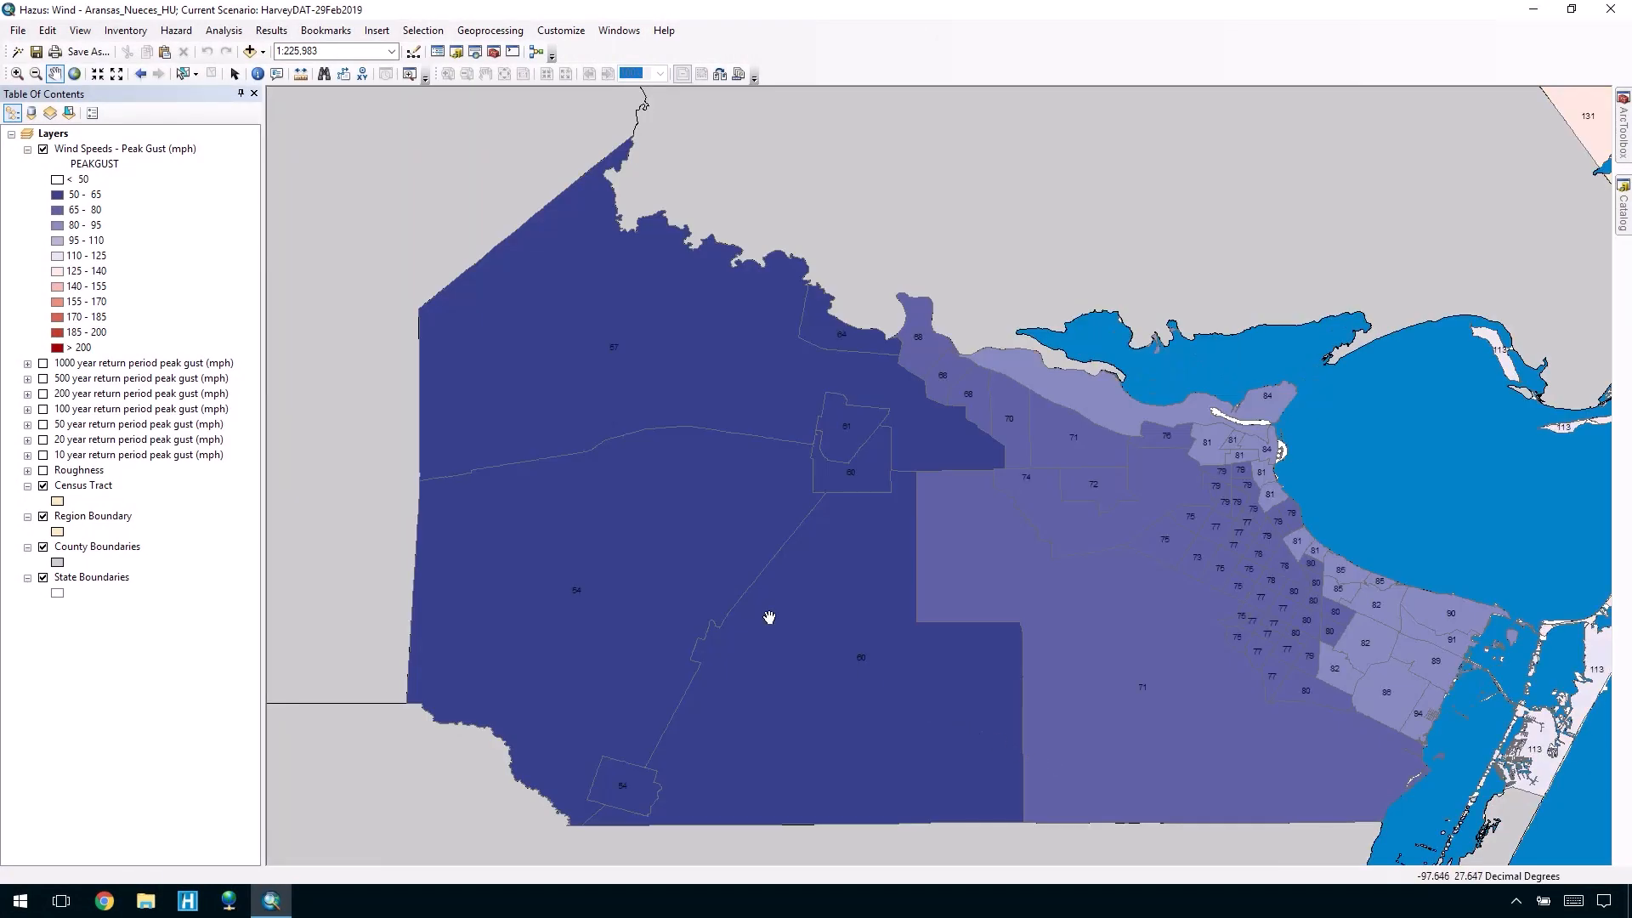
pyautogui.click(258, 73)
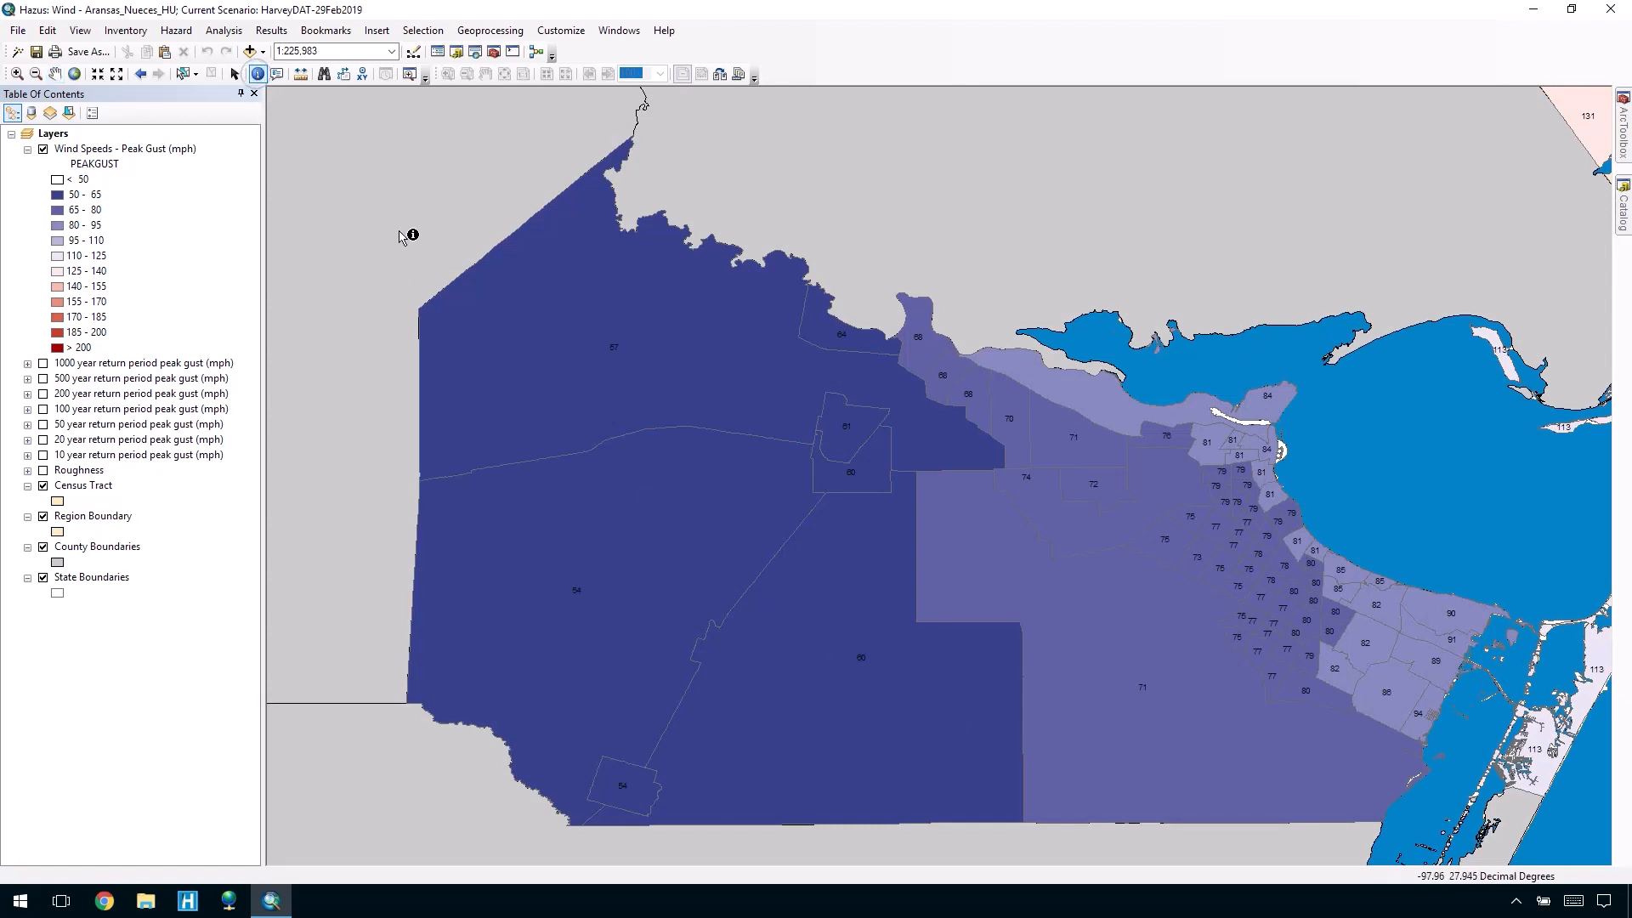
pyautogui.click(874, 460)
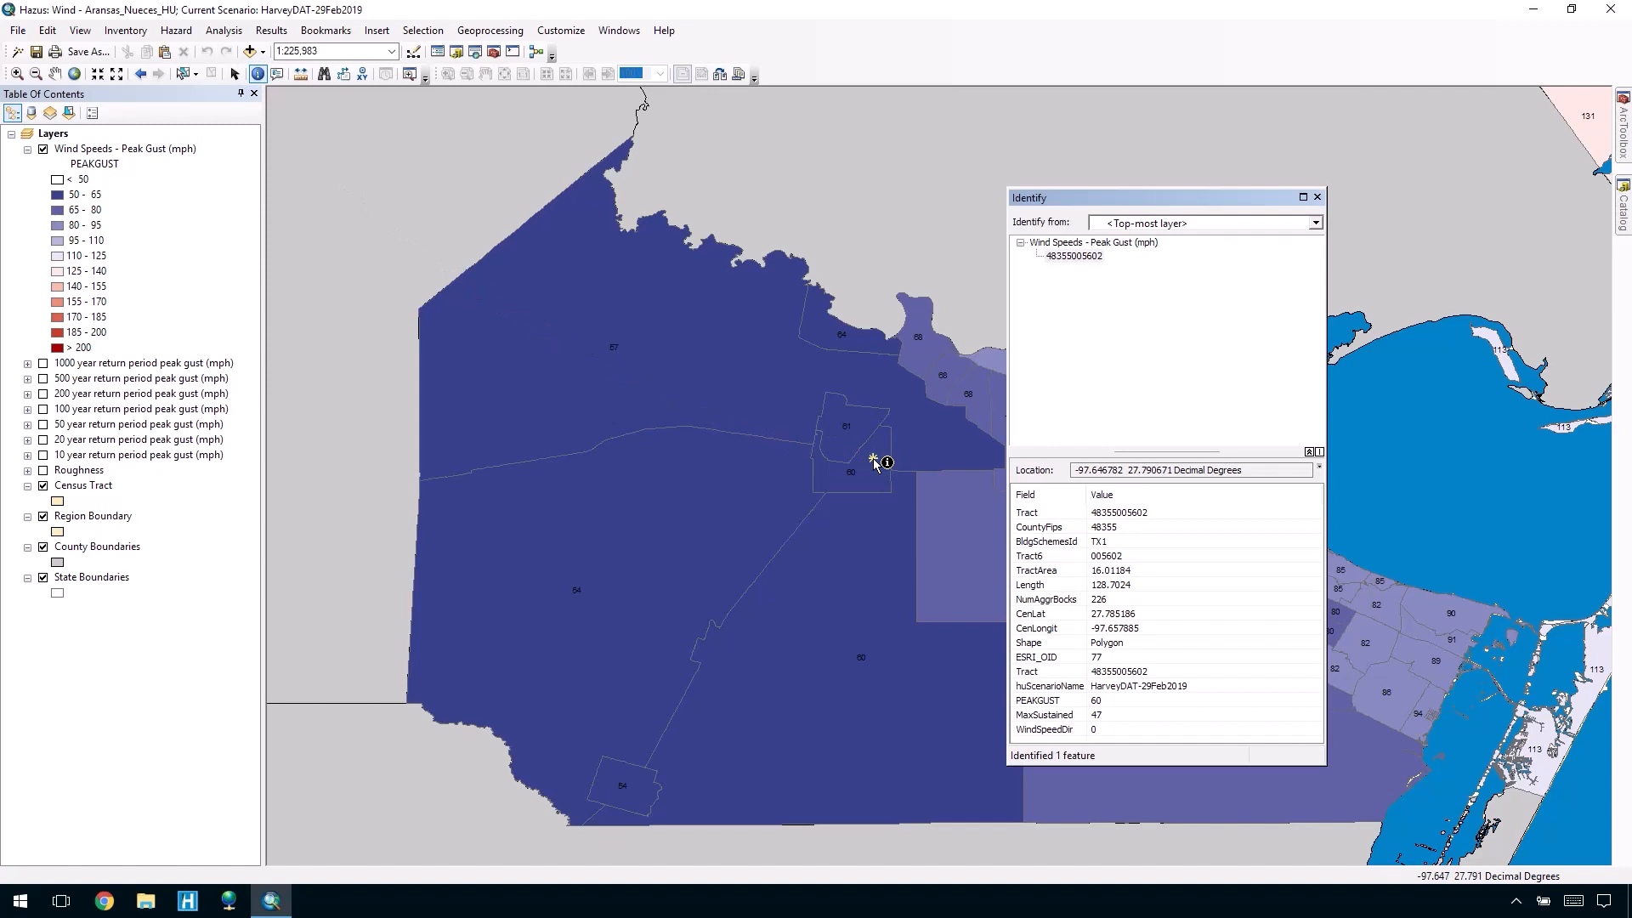
pyautogui.click(939, 522)
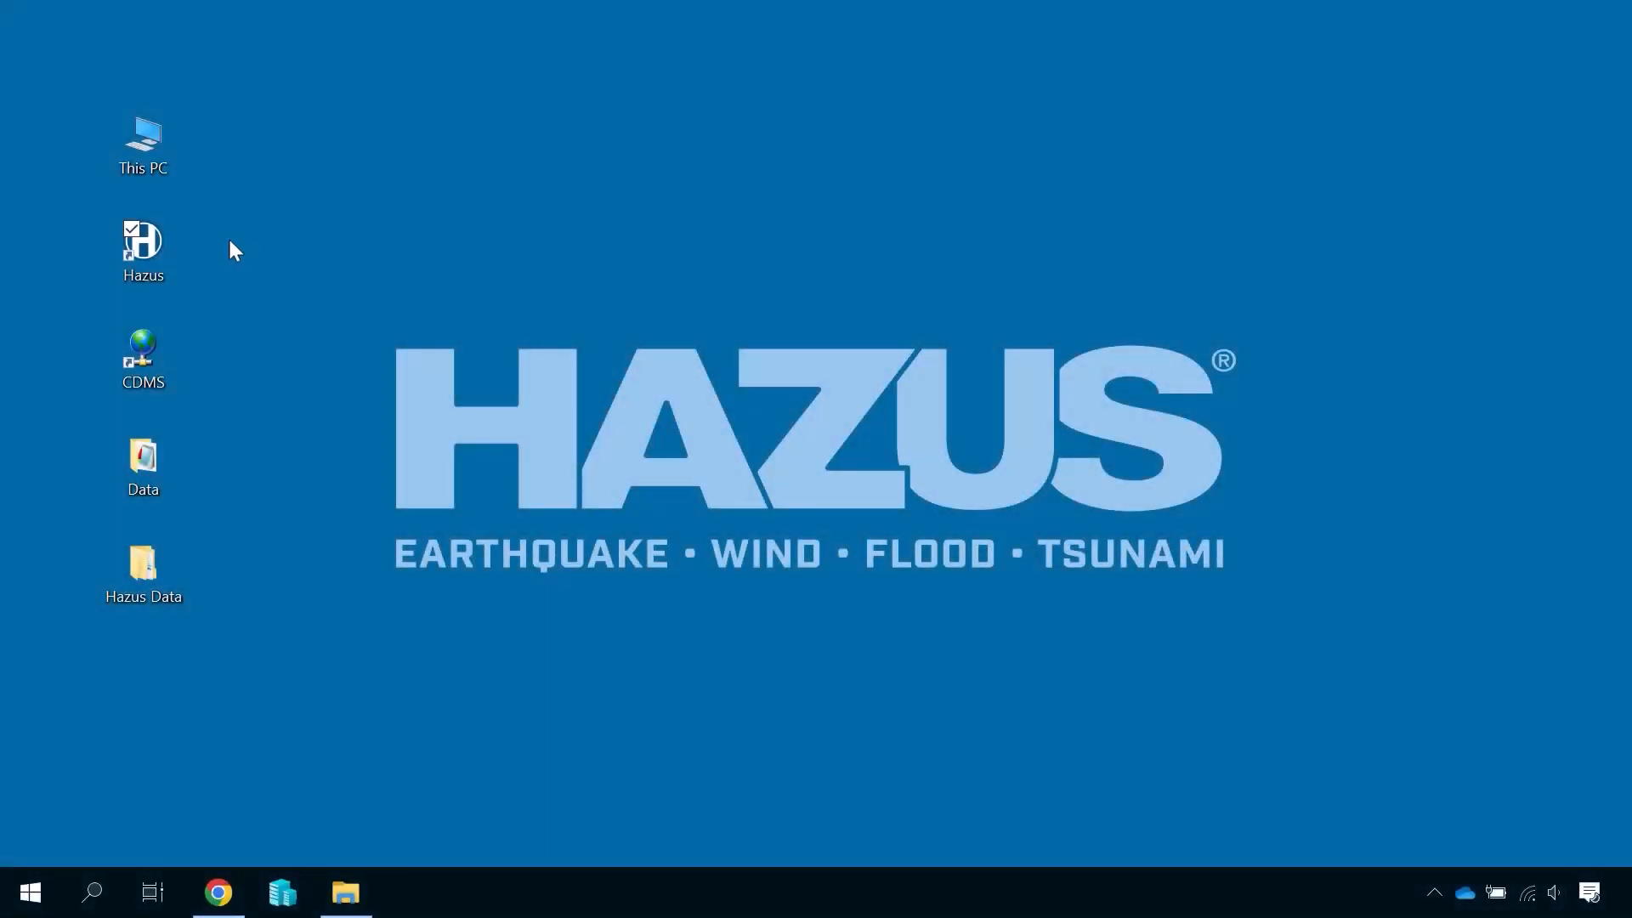
# Step: Launch Hazus and open the existing study region Aransas_Nueces_HU with the Hurricane hazard
pyautogui.doubleClick(159, 235)
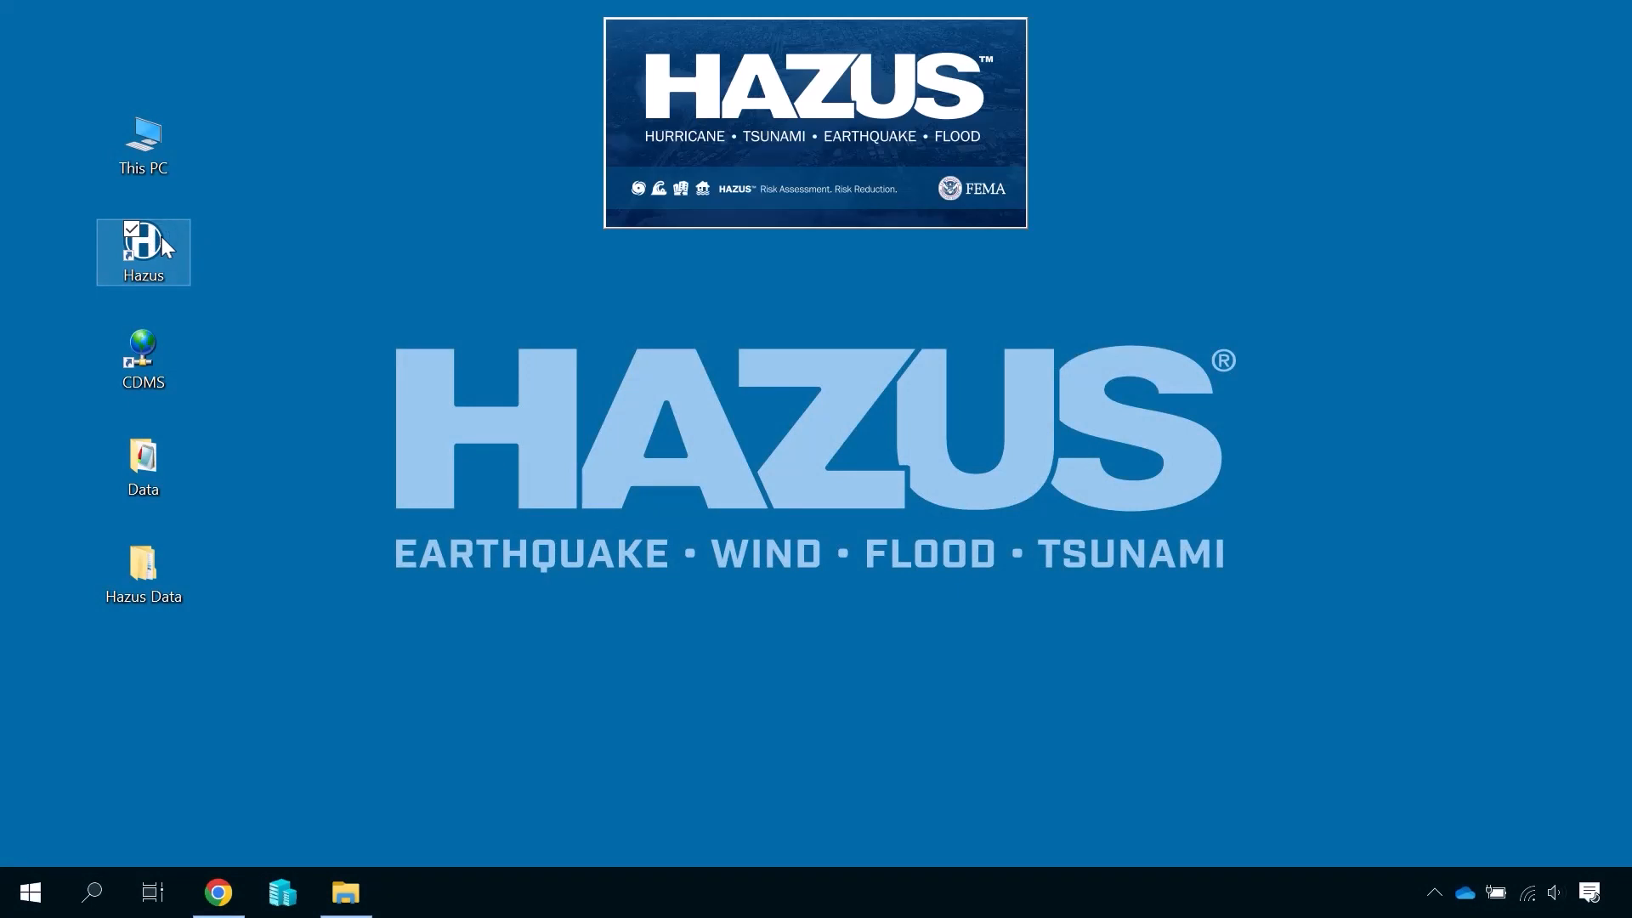
pyautogui.click(1014, 624)
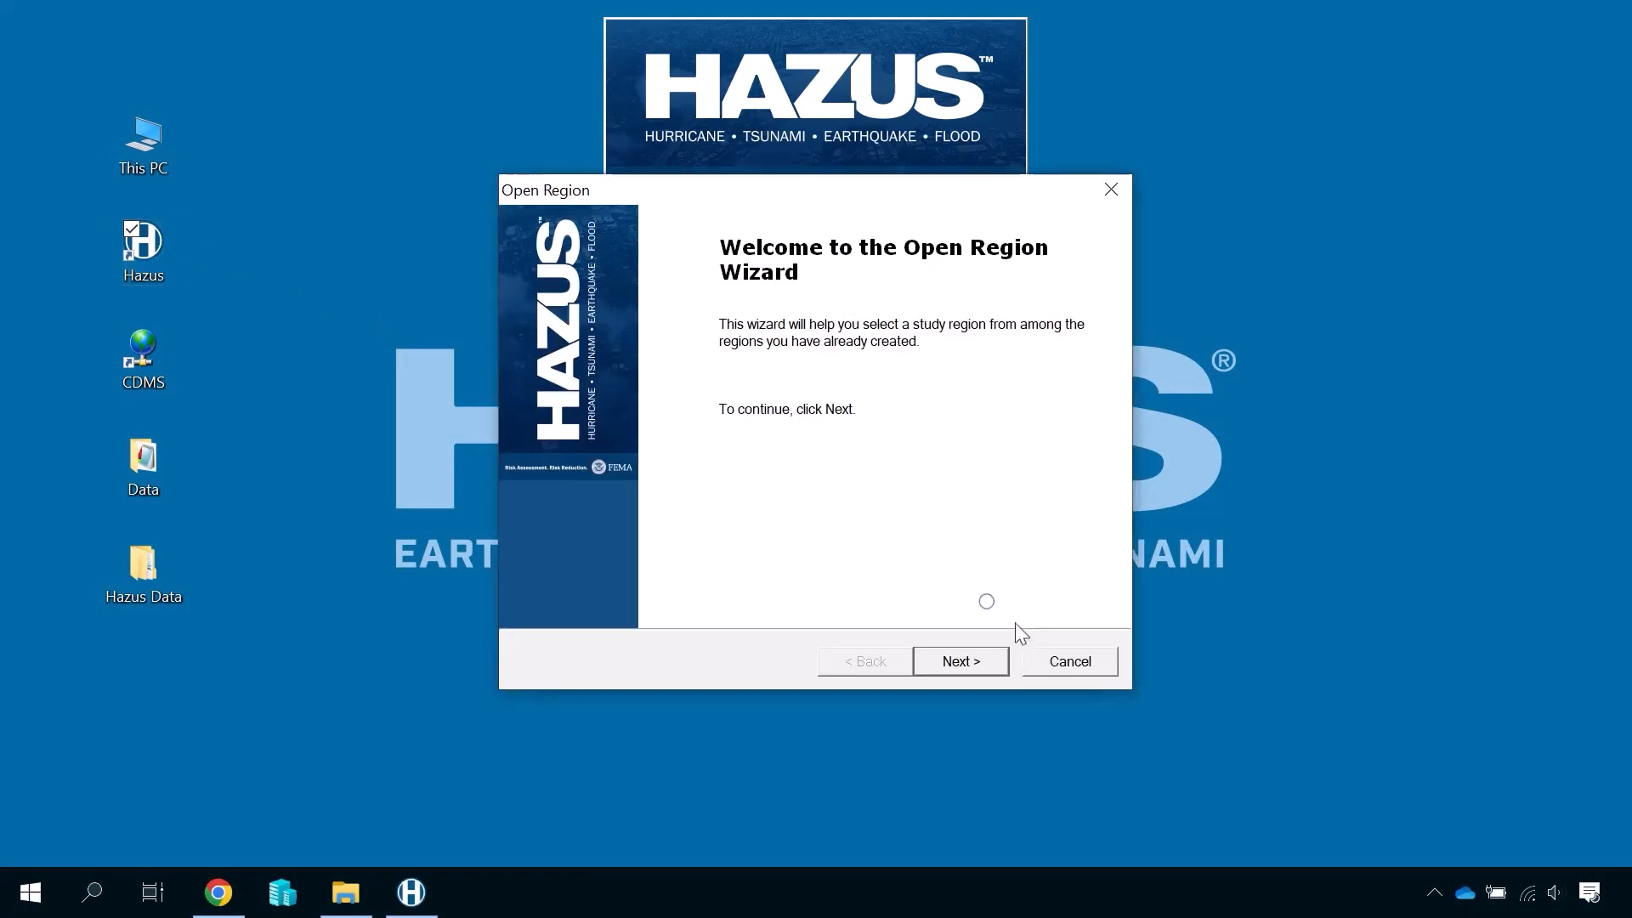
pyautogui.click(971, 671)
pyautogui.click(970, 672)
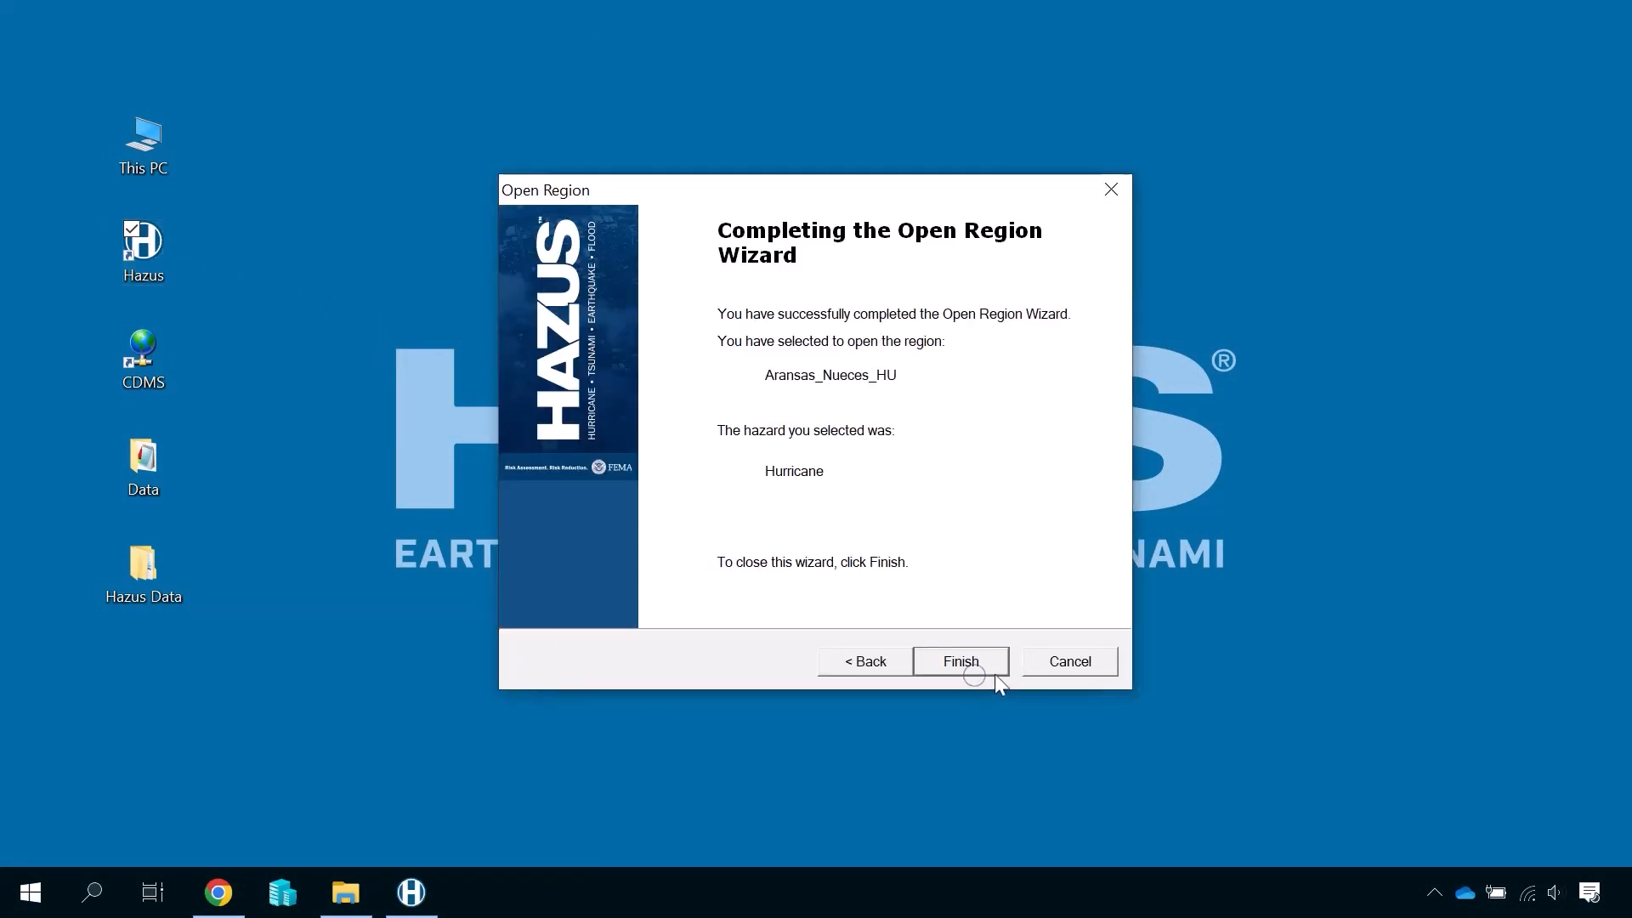
pyautogui.click(1007, 662)
pyautogui.click(1029, 626)
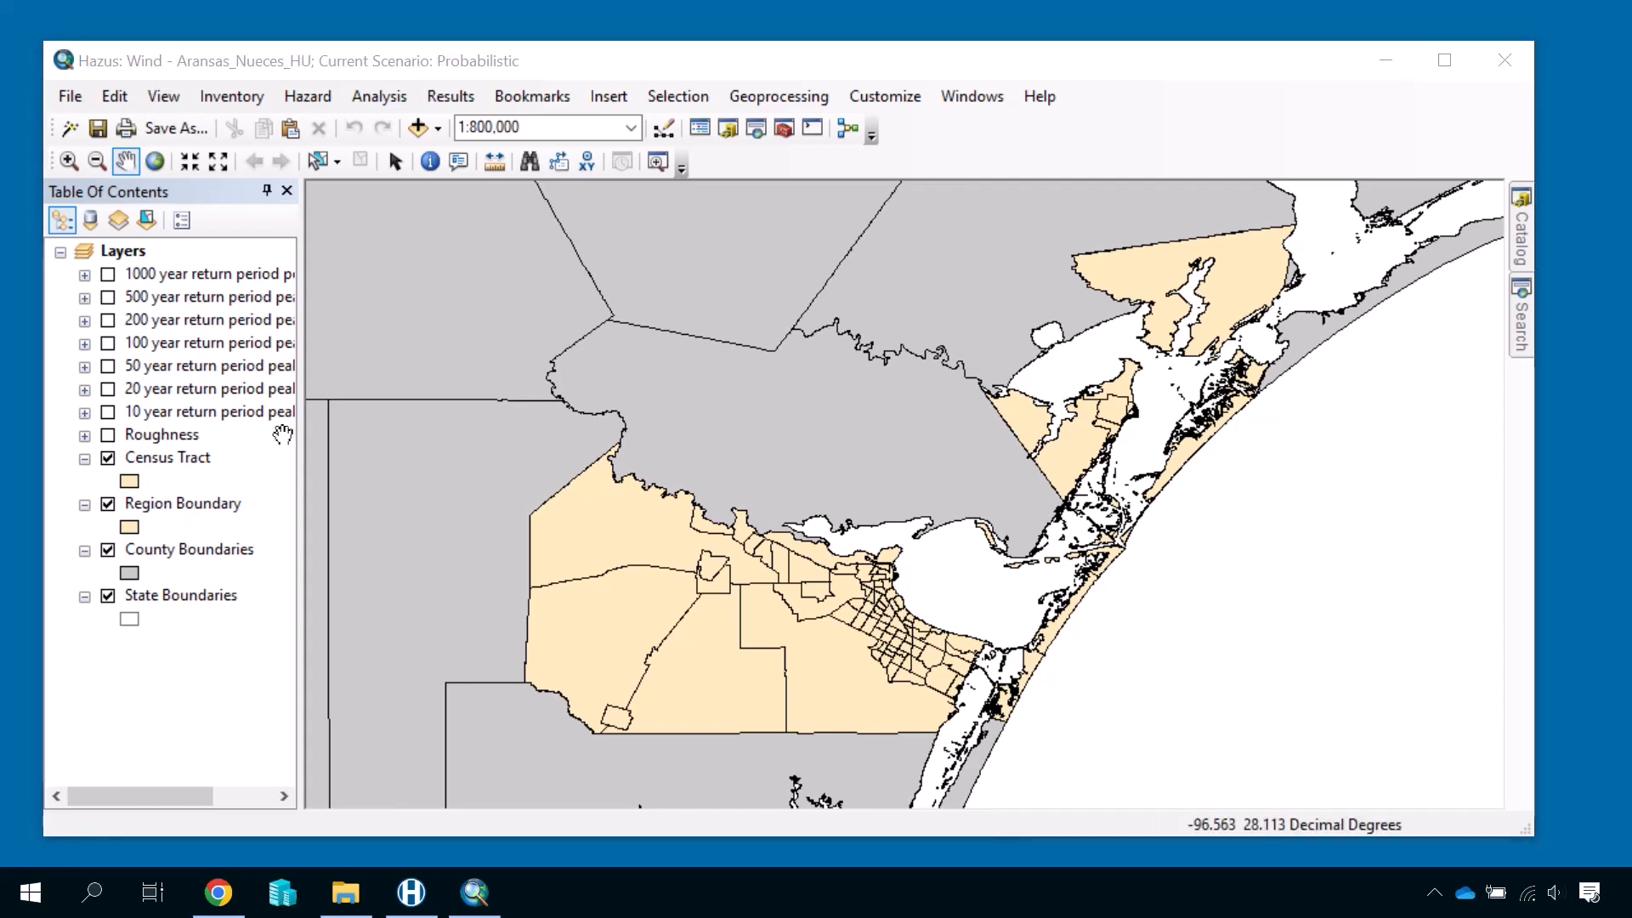
# Step: Start a new hurricane scenario defined by importing a census tract data file (e.g. H*Wind)
pyautogui.click(314, 99)
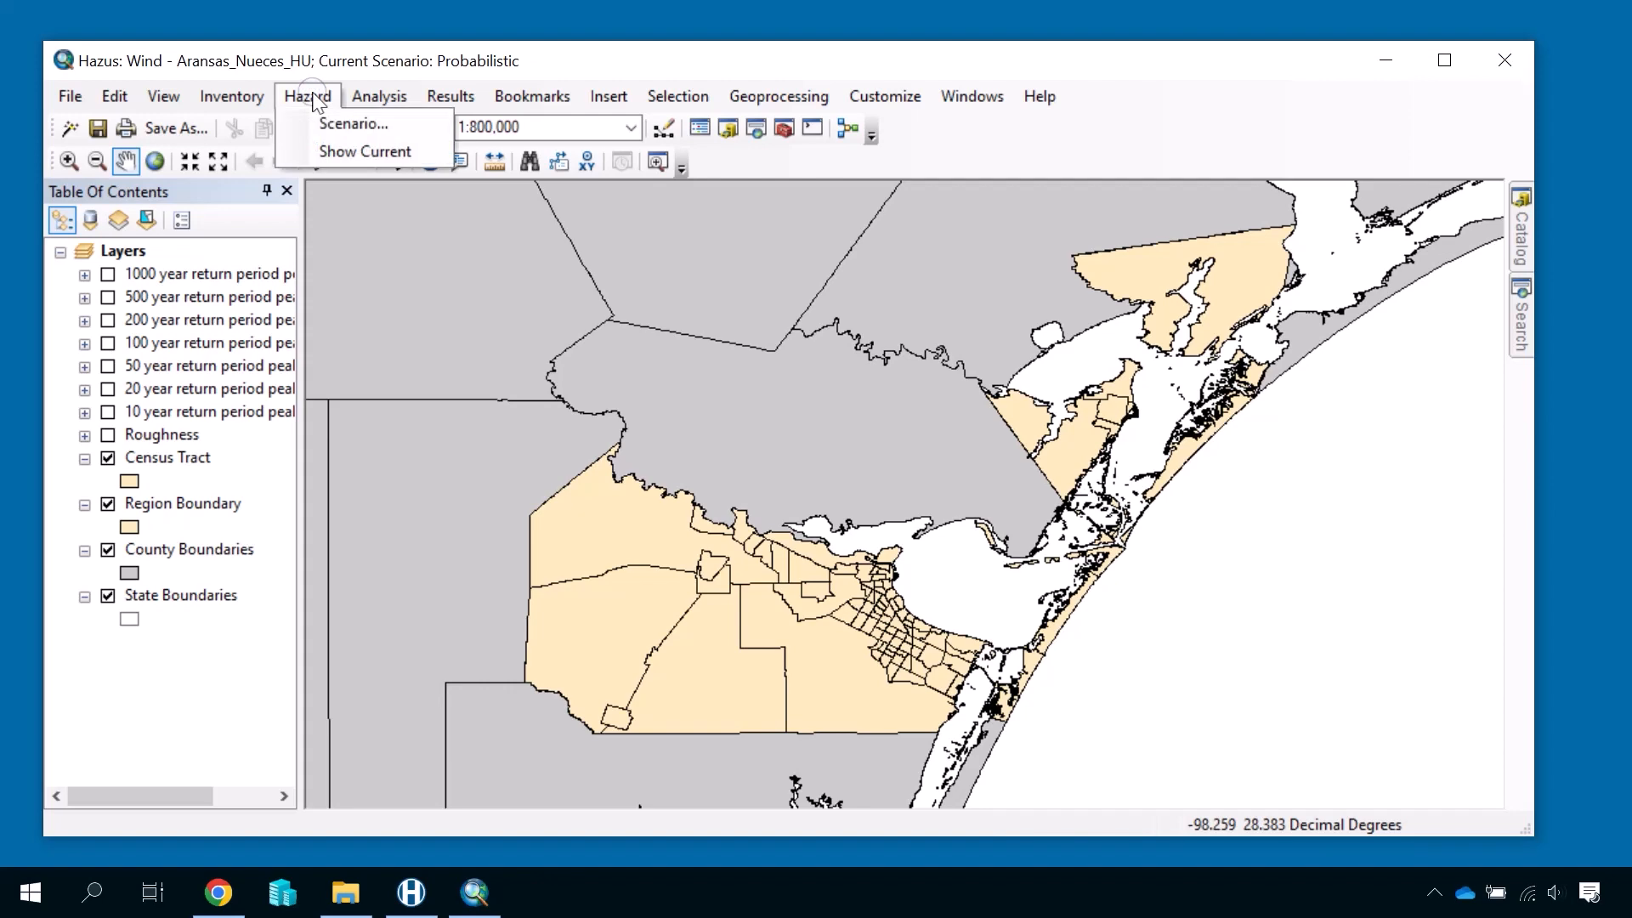
pyautogui.click(361, 126)
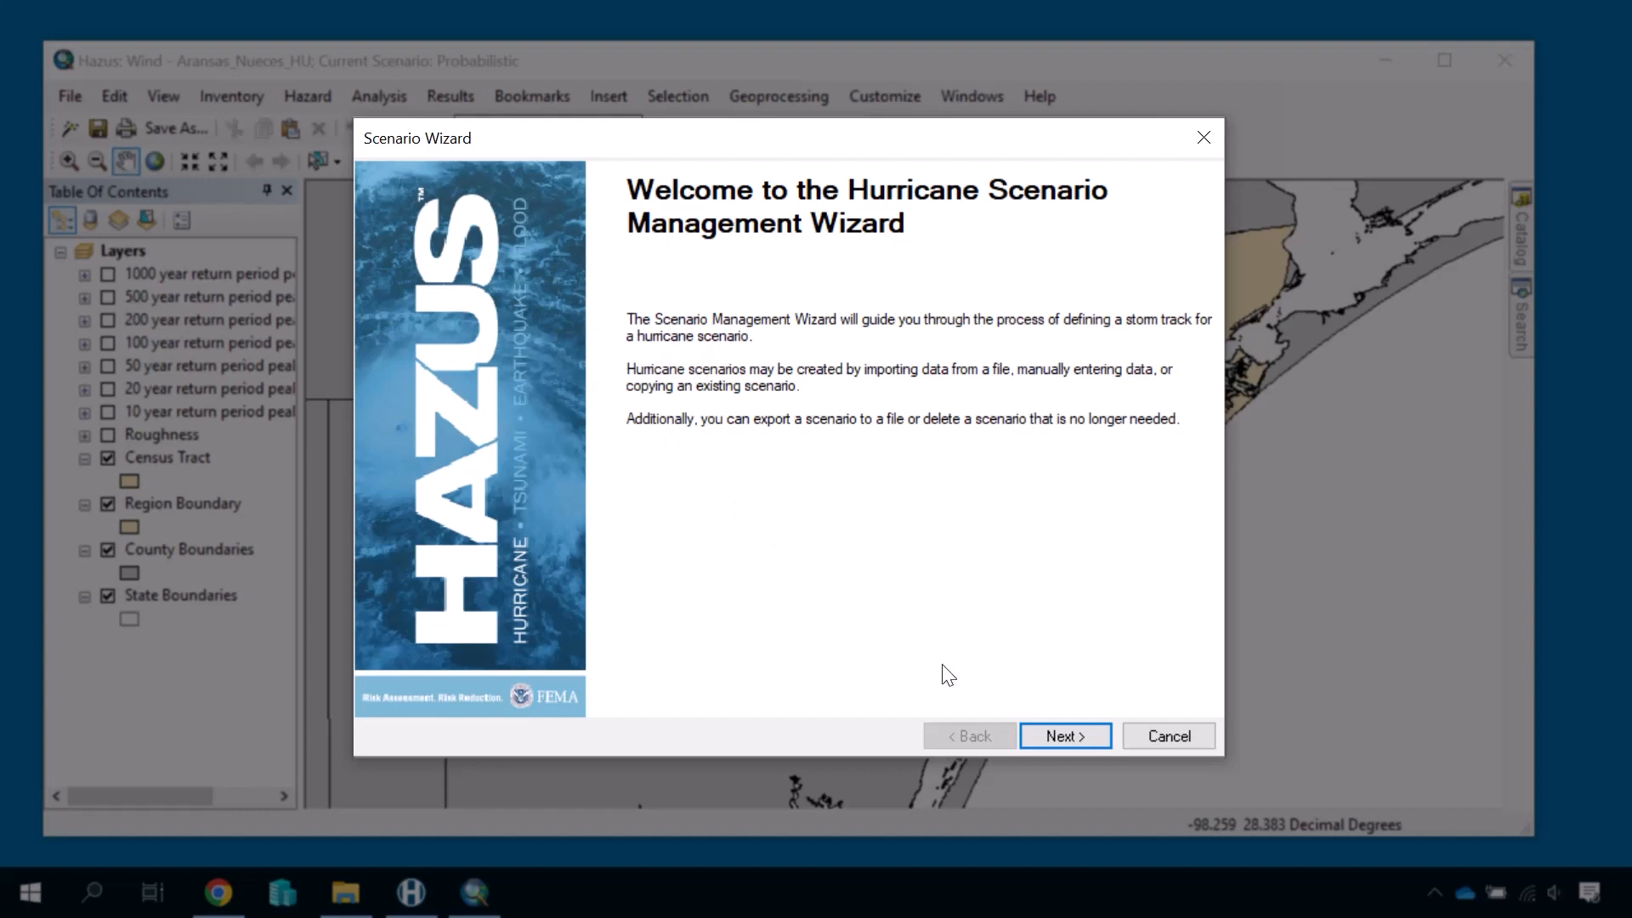
pyautogui.click(1038, 737)
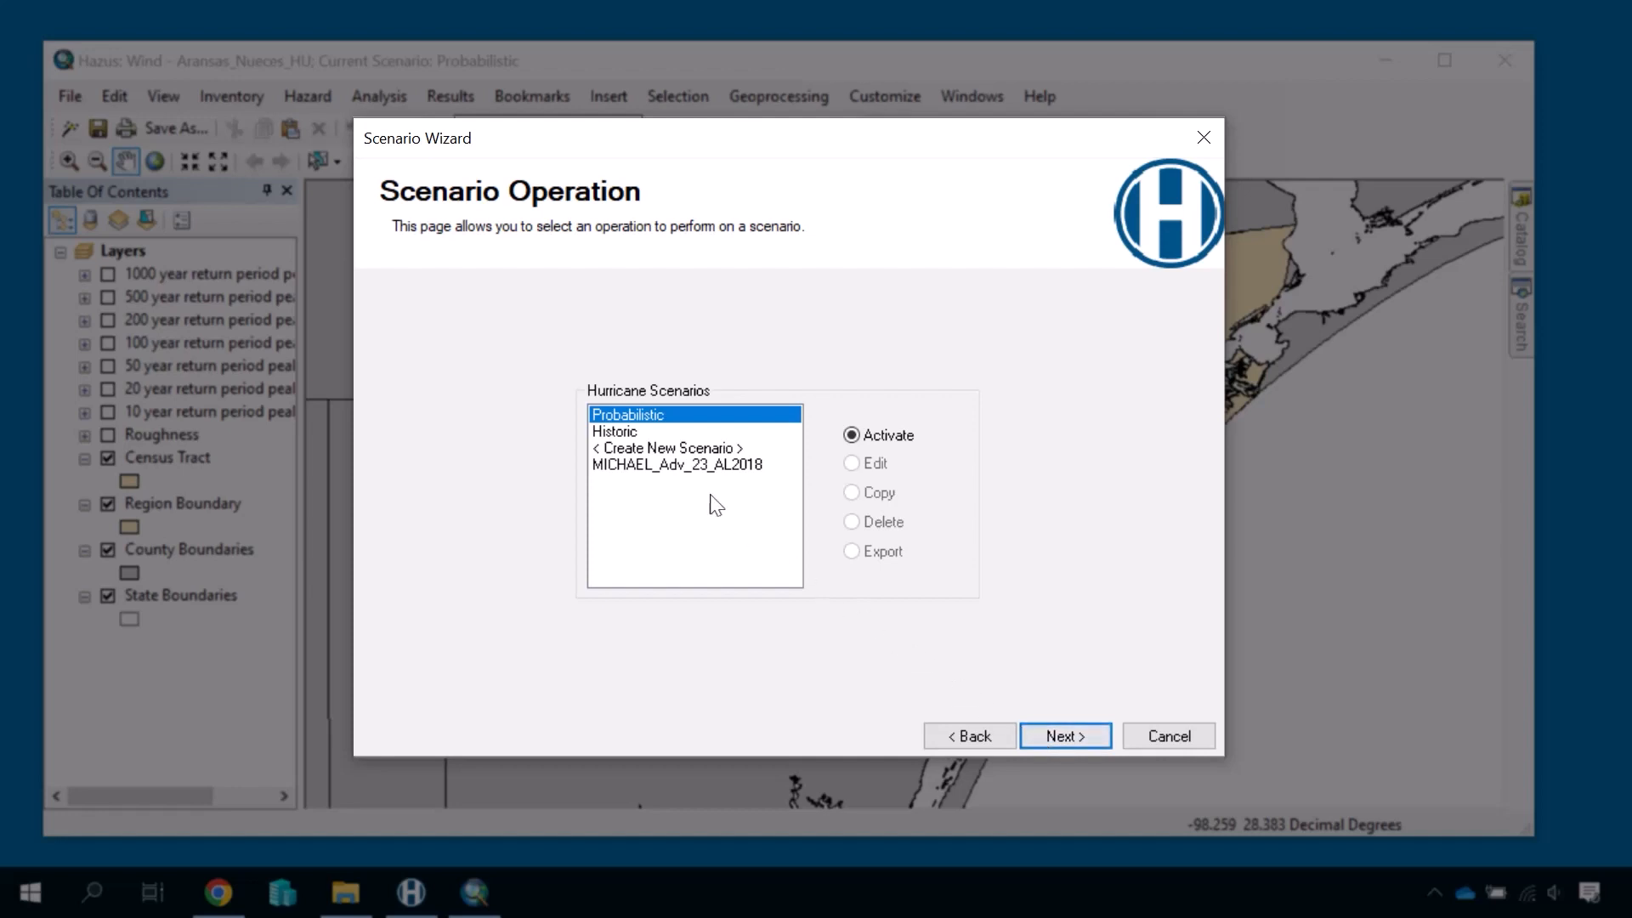
pyautogui.click(660, 449)
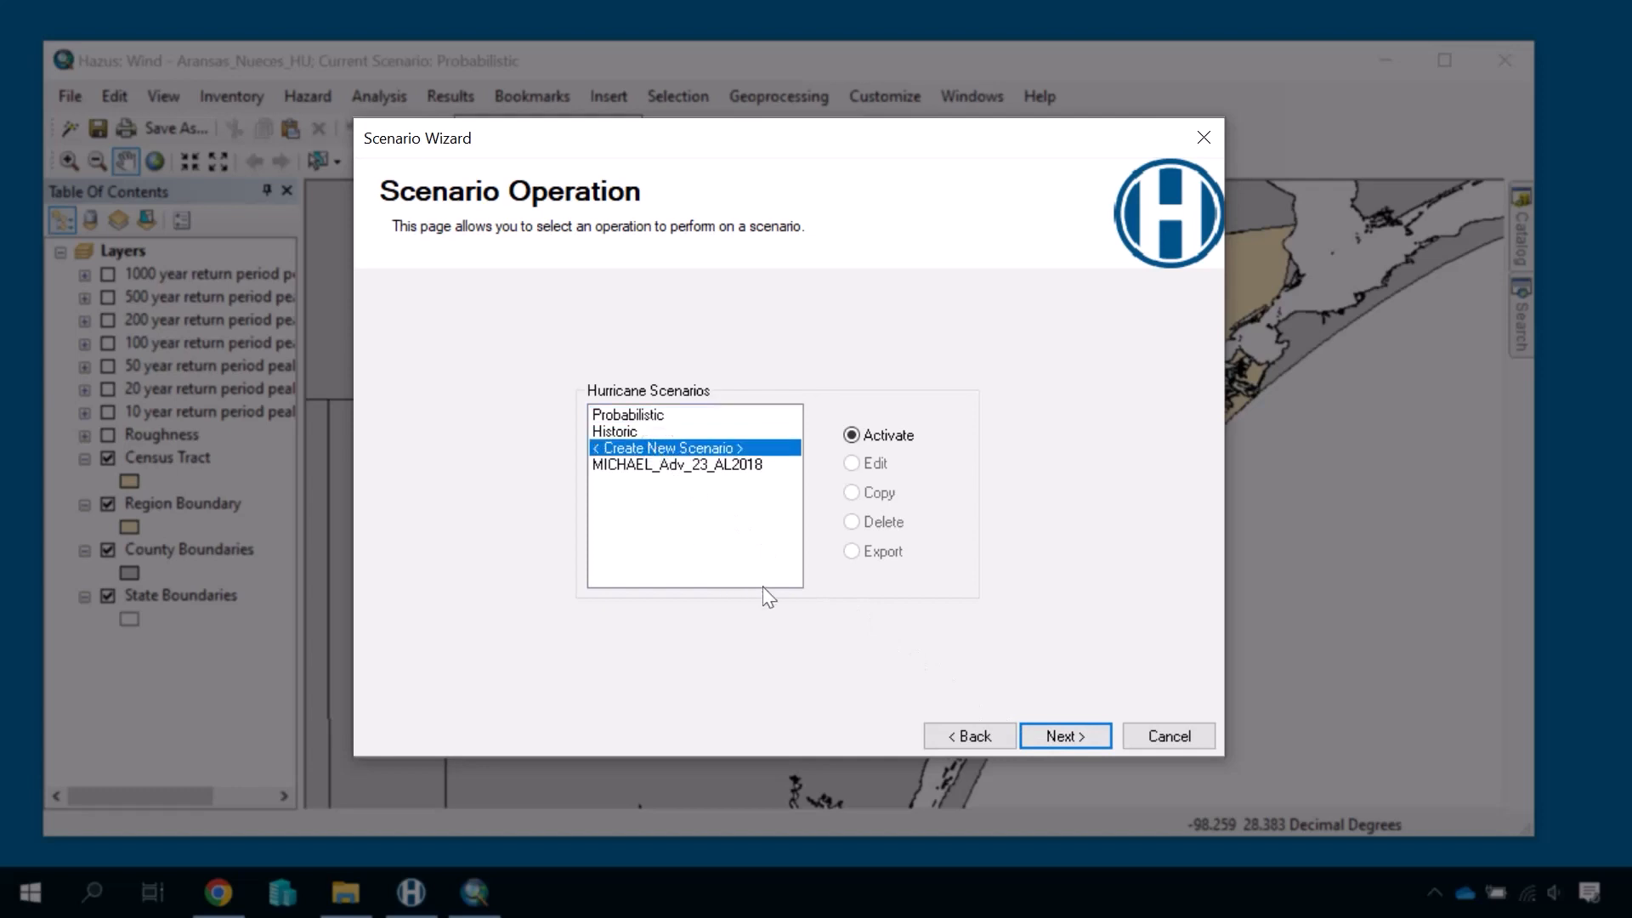
pyautogui.click(1058, 739)
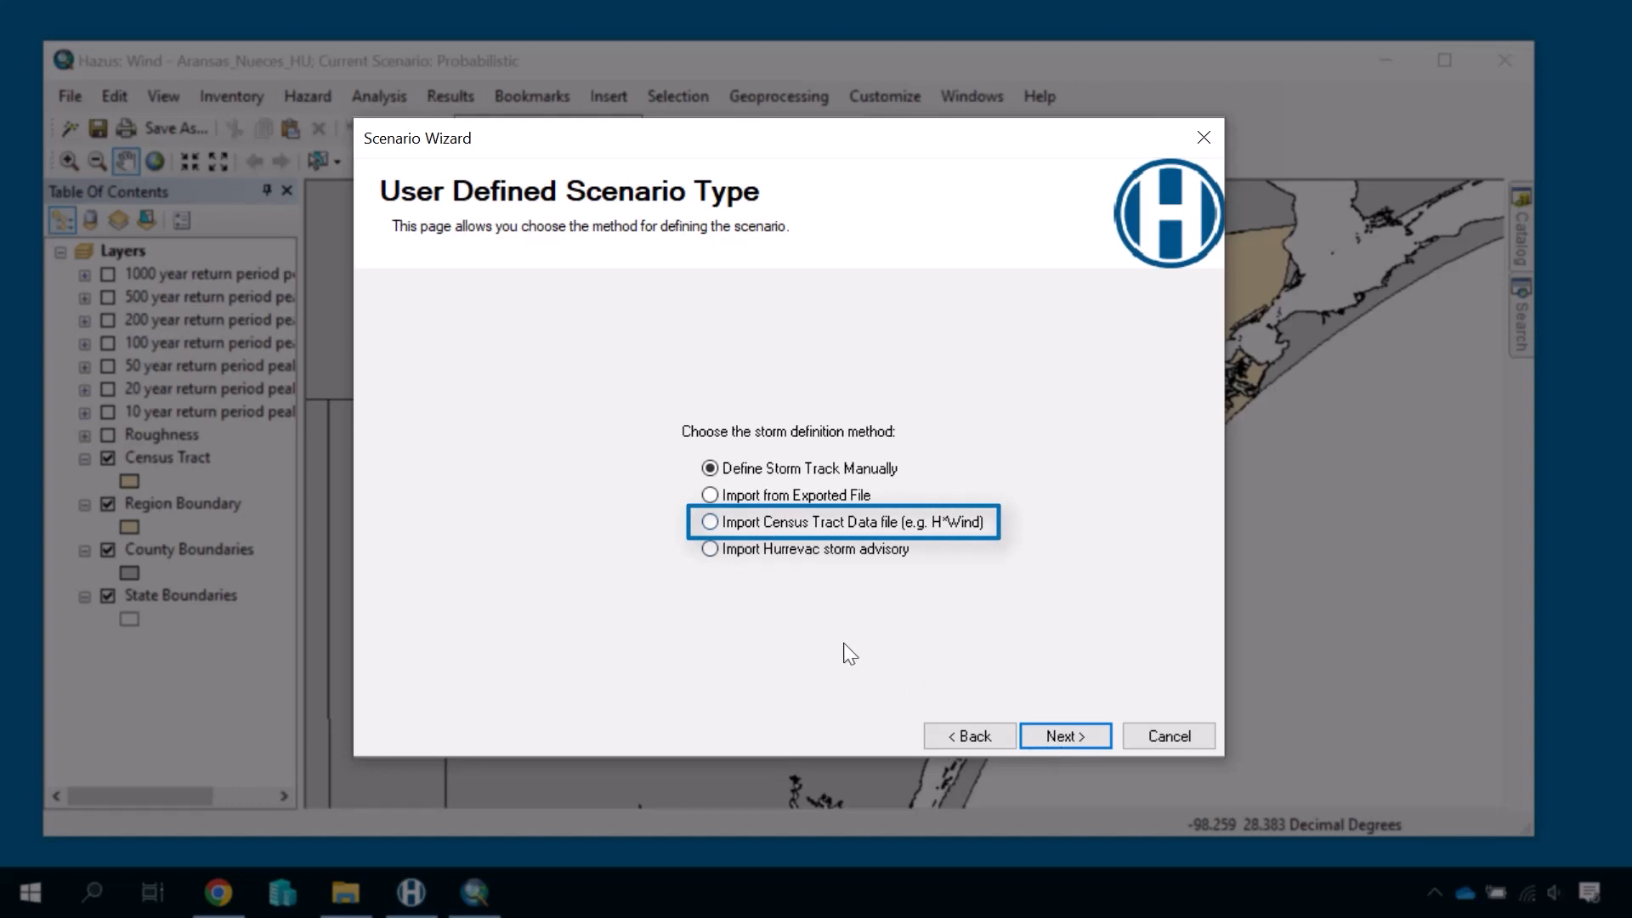
pyautogui.click(710, 522)
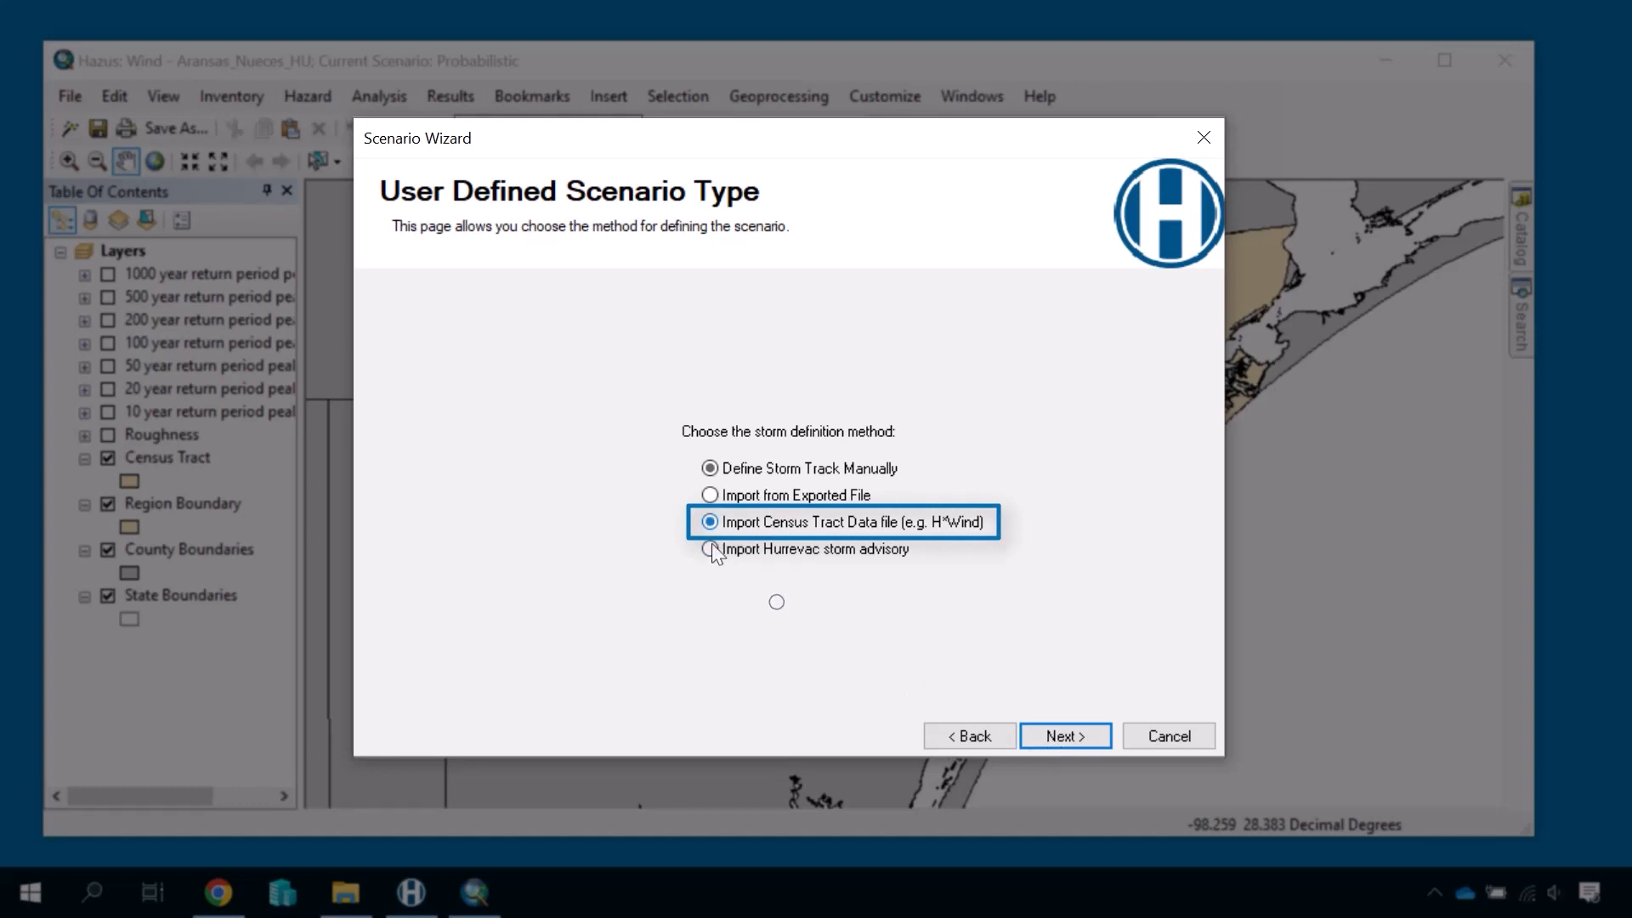
pyautogui.click(1076, 746)
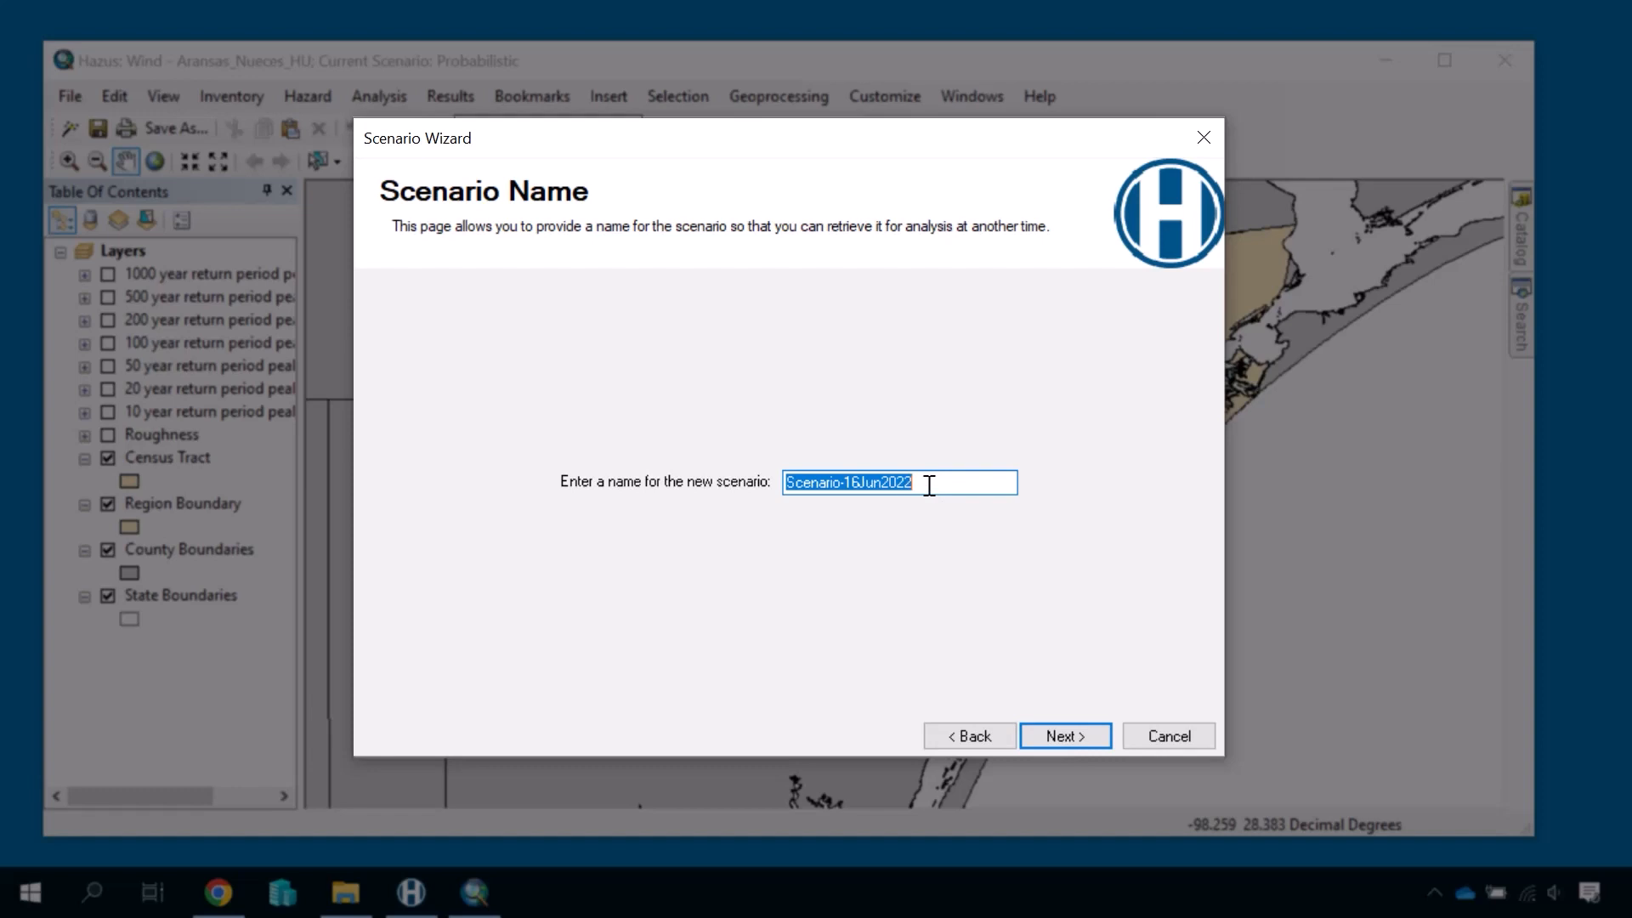
# Step: Name the new scenario HarveyDAT0616 and continue to the file import
pyautogui.write('Harve')
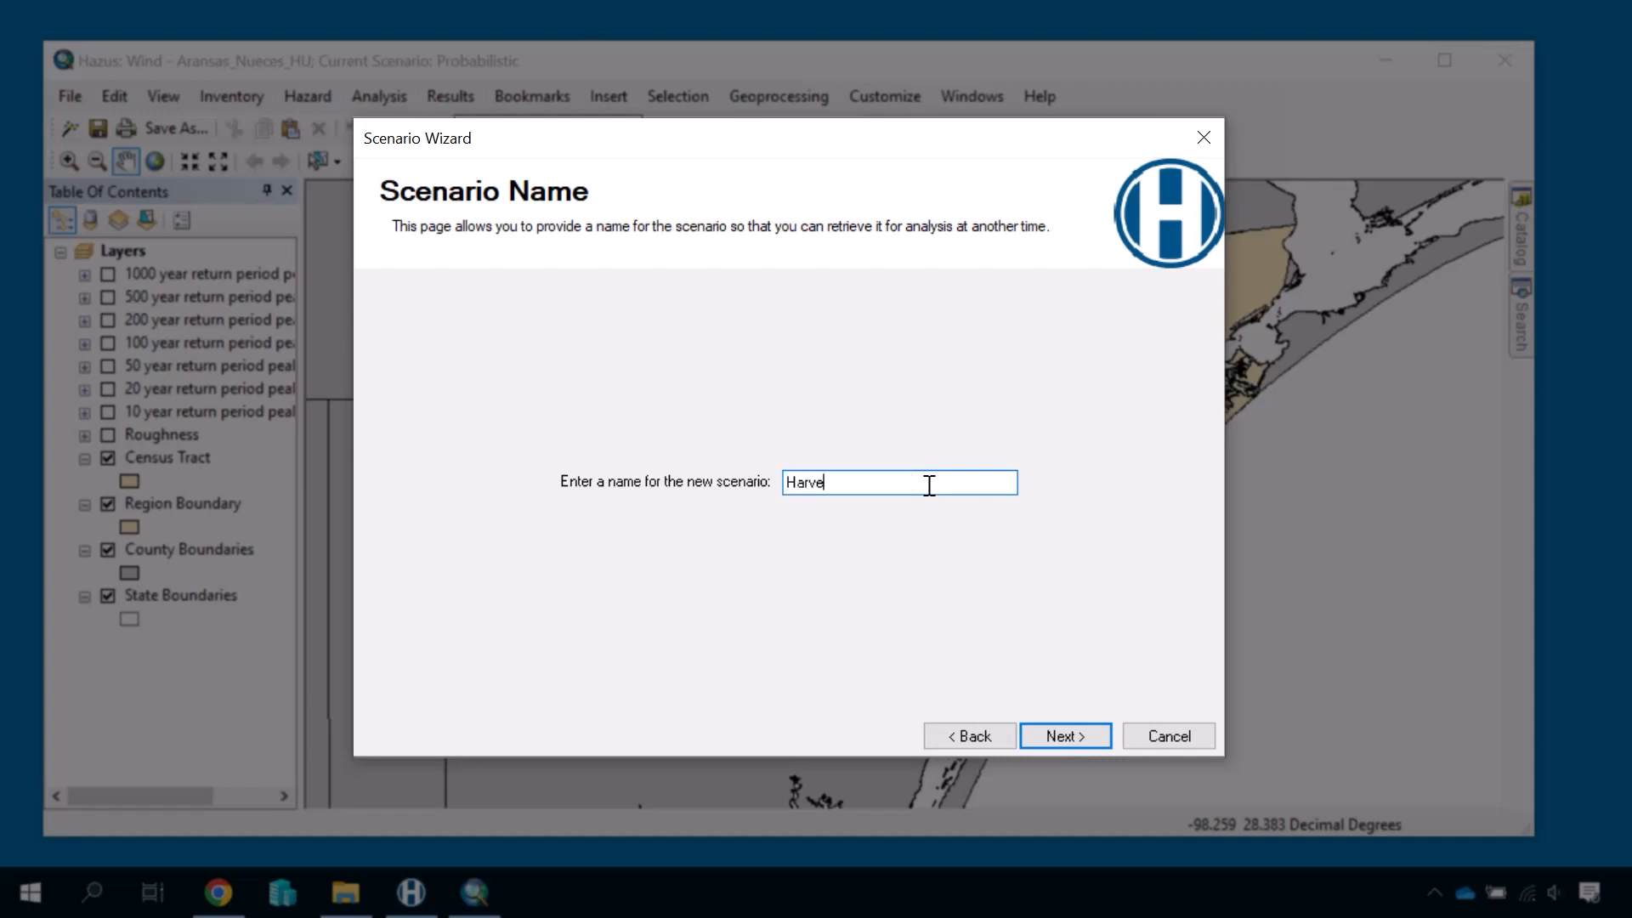
pyautogui.write('yDAT0616')
pyautogui.click(1069, 736)
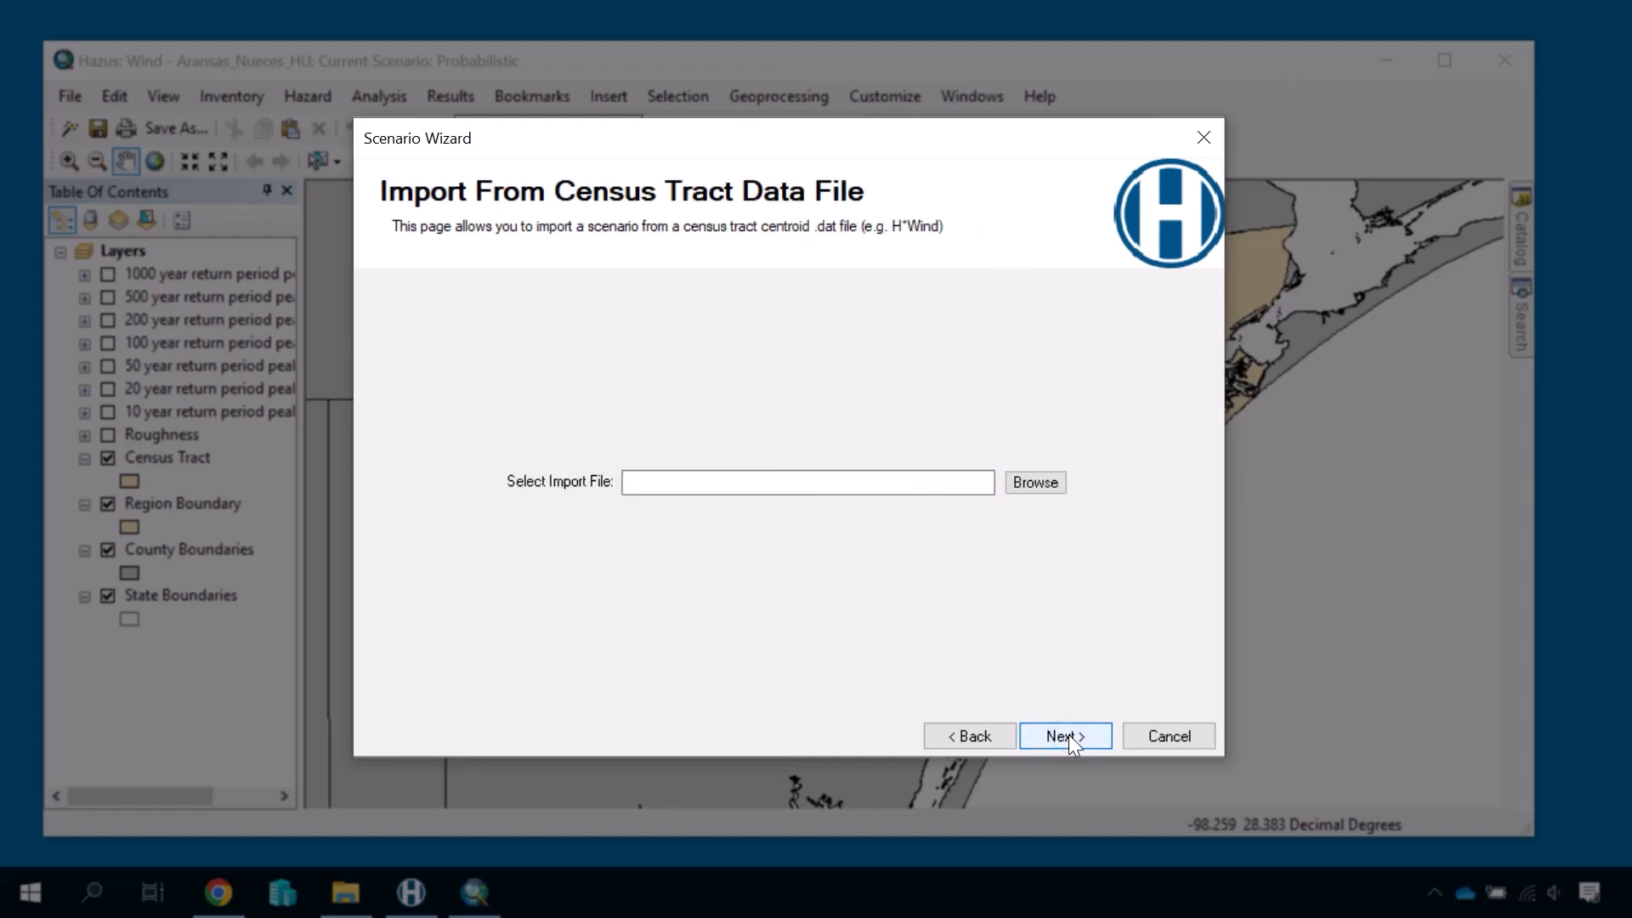
# Step: Import Harvey_Windfield_HazusReady.dat from the Data folder and accept the storm track and scenario reviews
pyautogui.click(1032, 484)
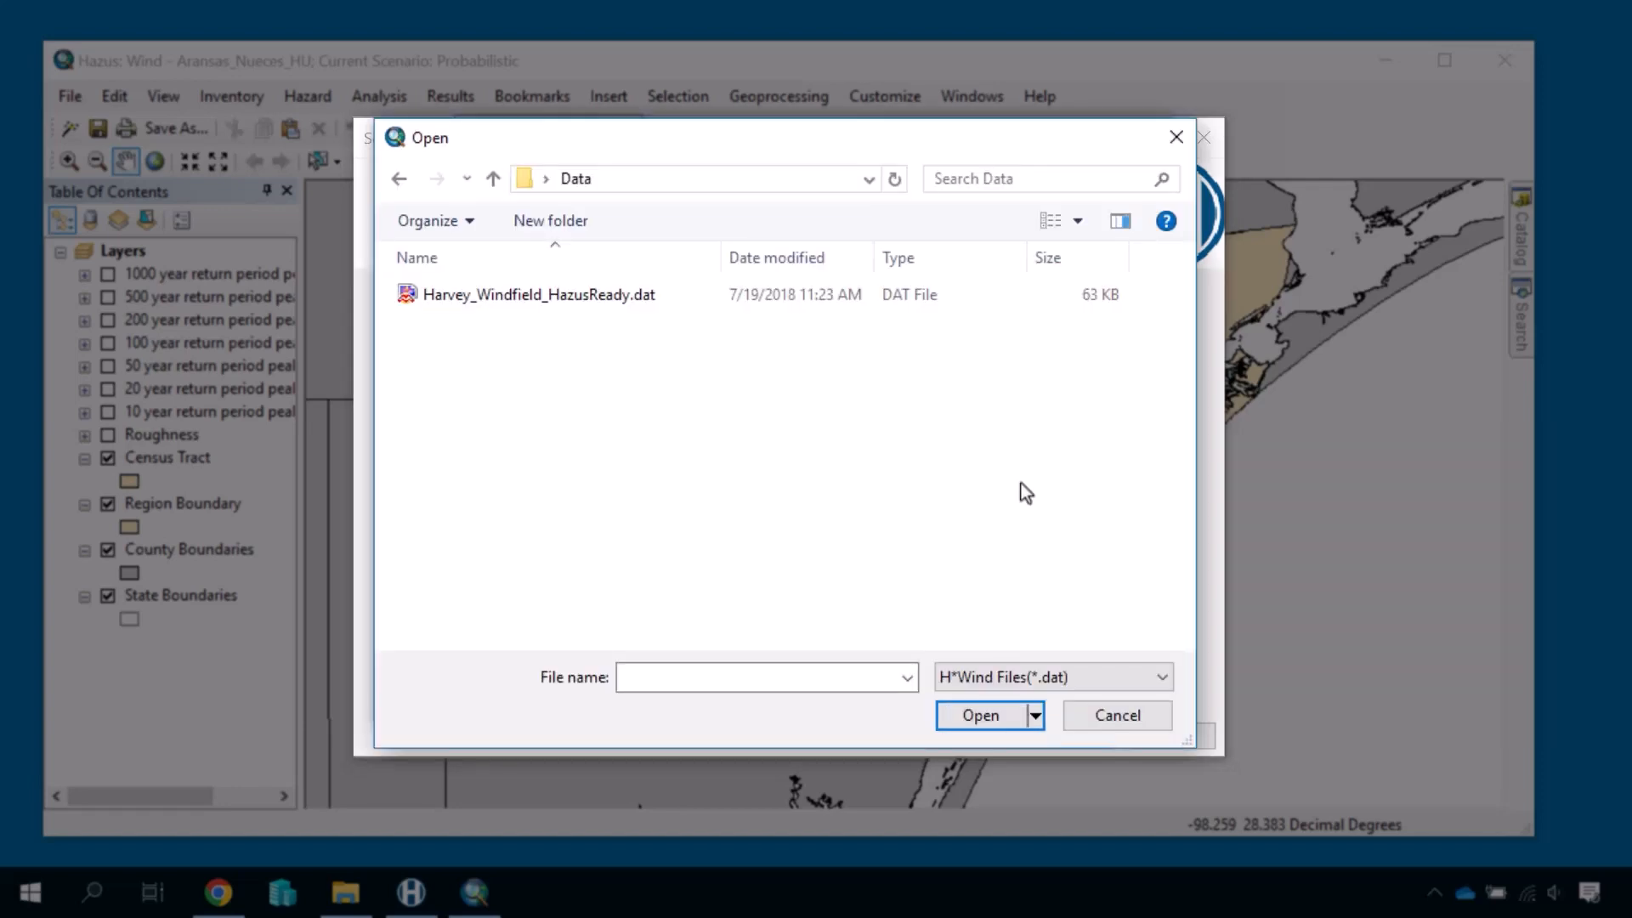
pyautogui.click(982, 714)
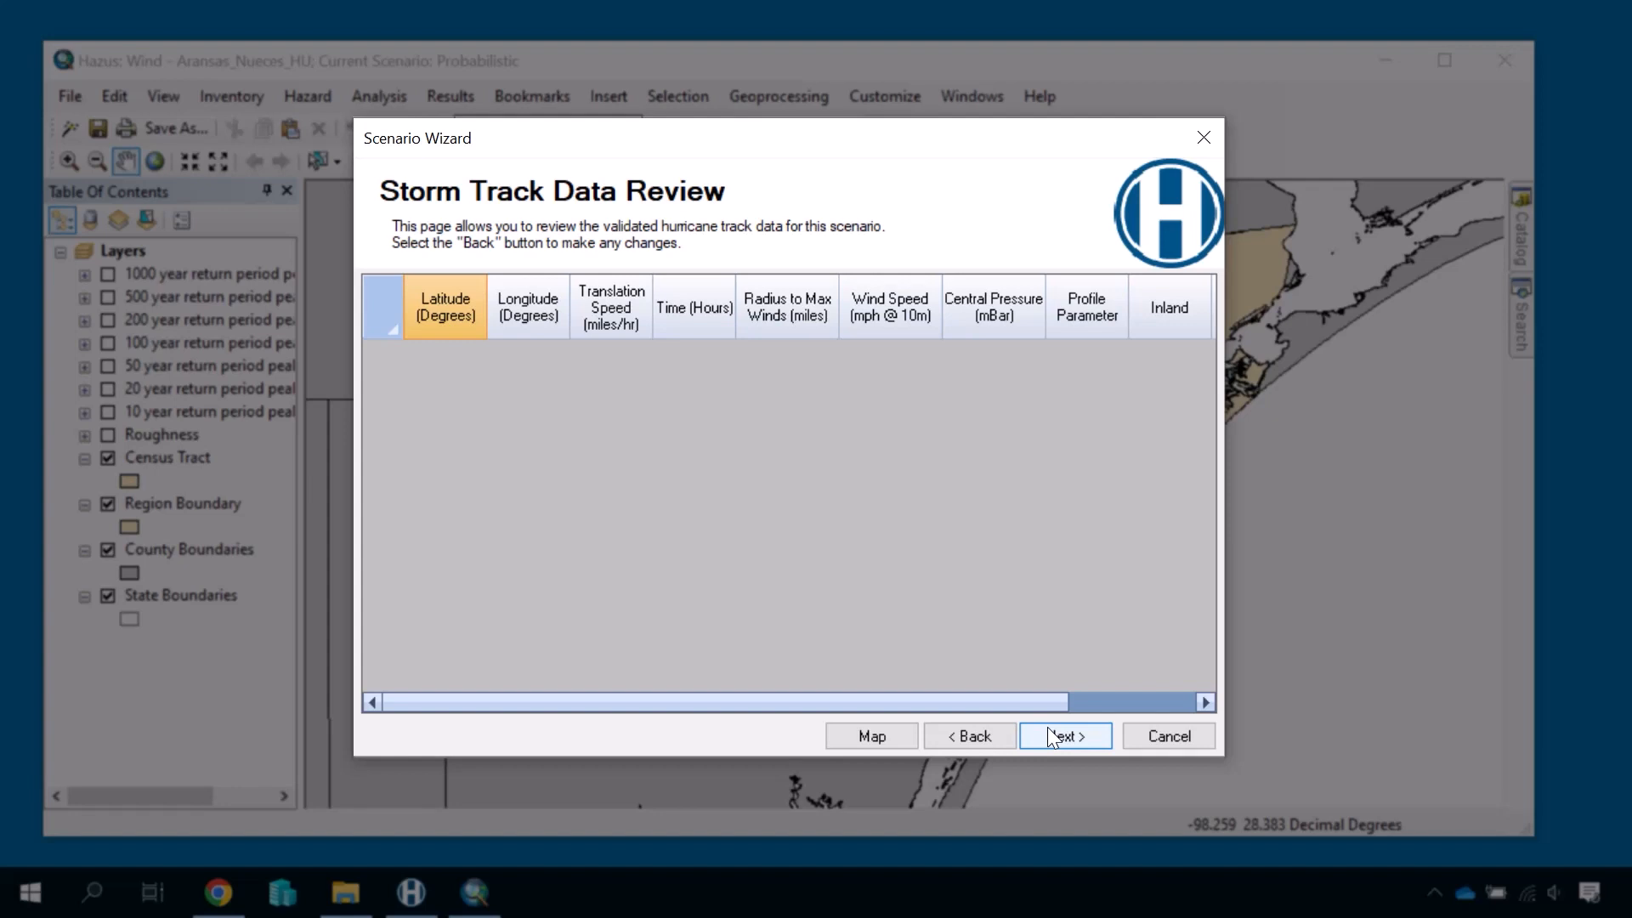
pyautogui.click(1051, 732)
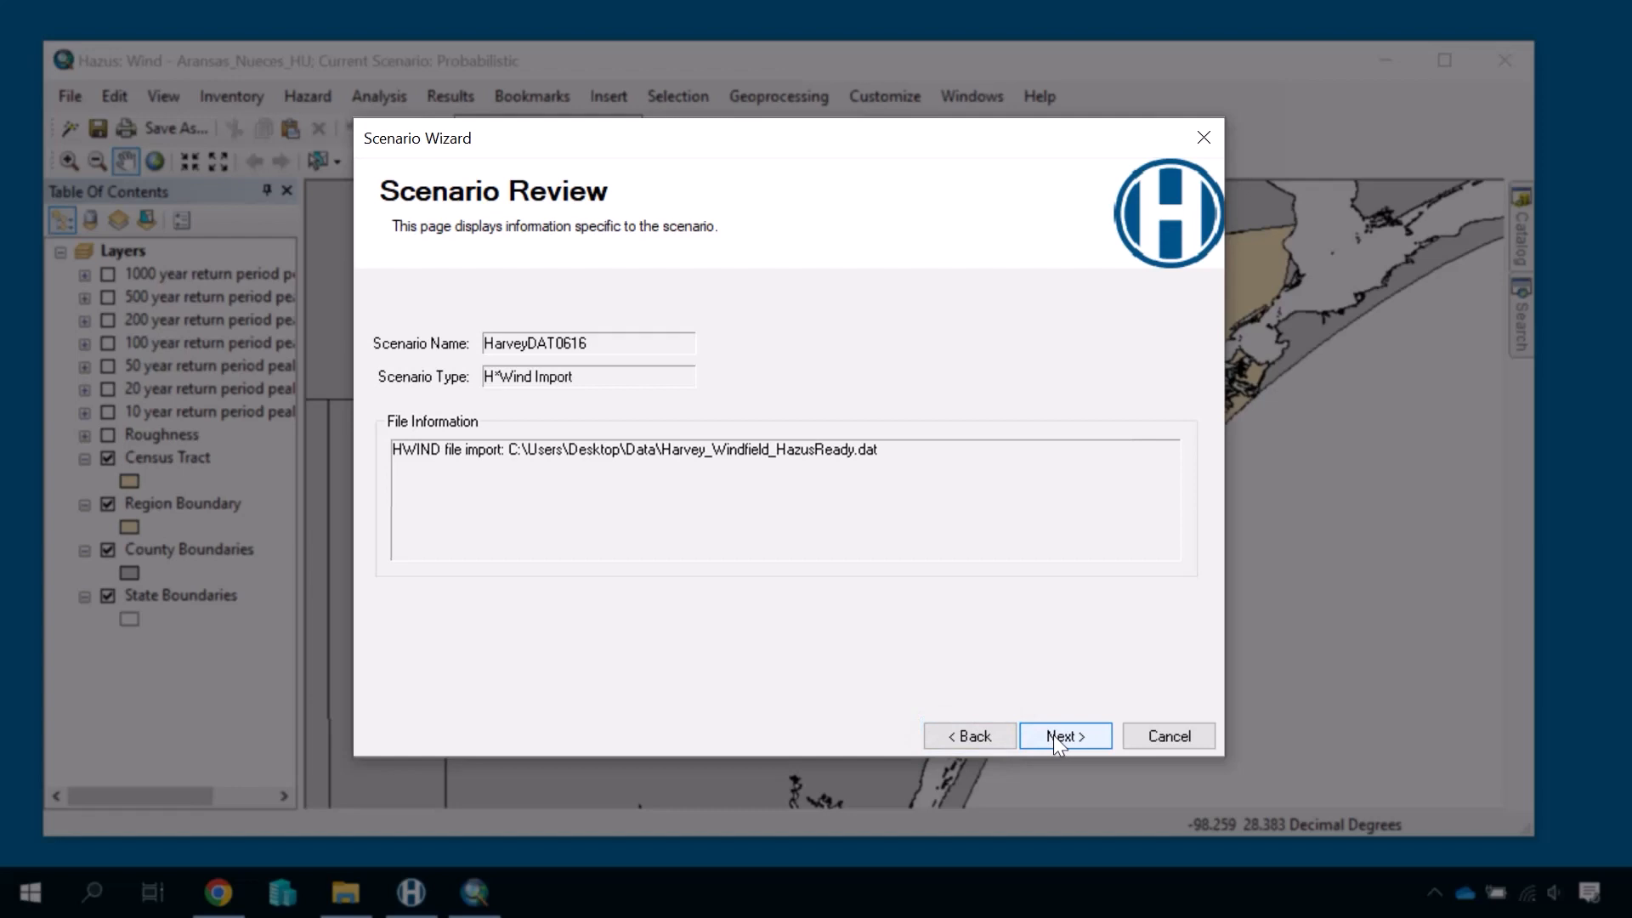
pyautogui.click(1053, 734)
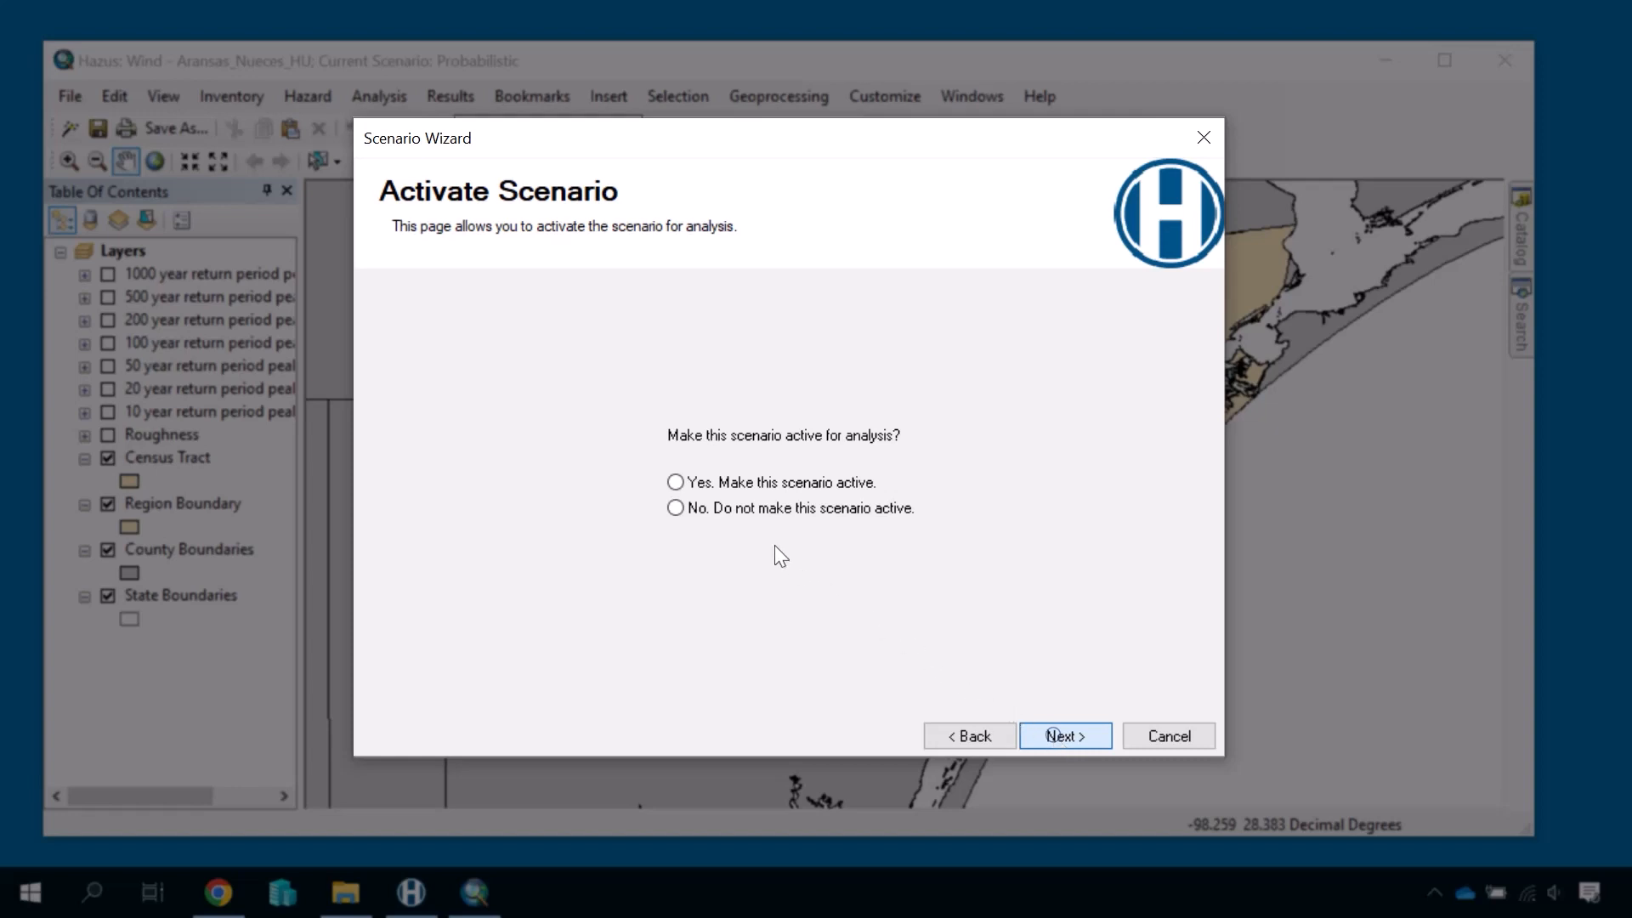
# Step: Make the new scenario active for analysis and finish the scenario wizard
pyautogui.click(680, 482)
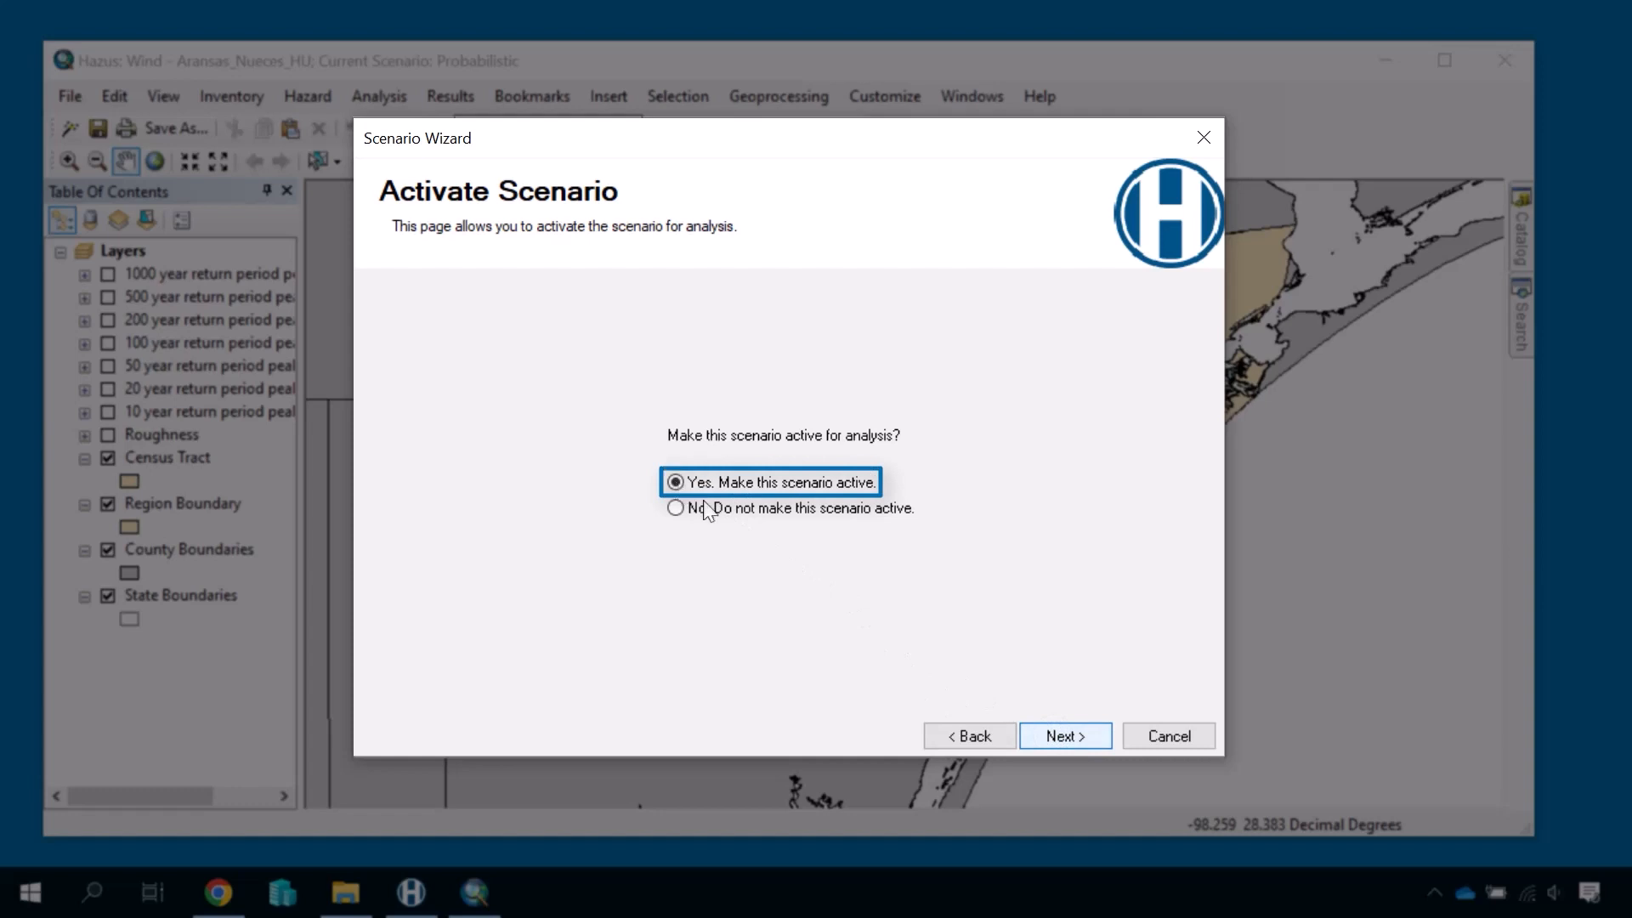
pyautogui.click(1033, 736)
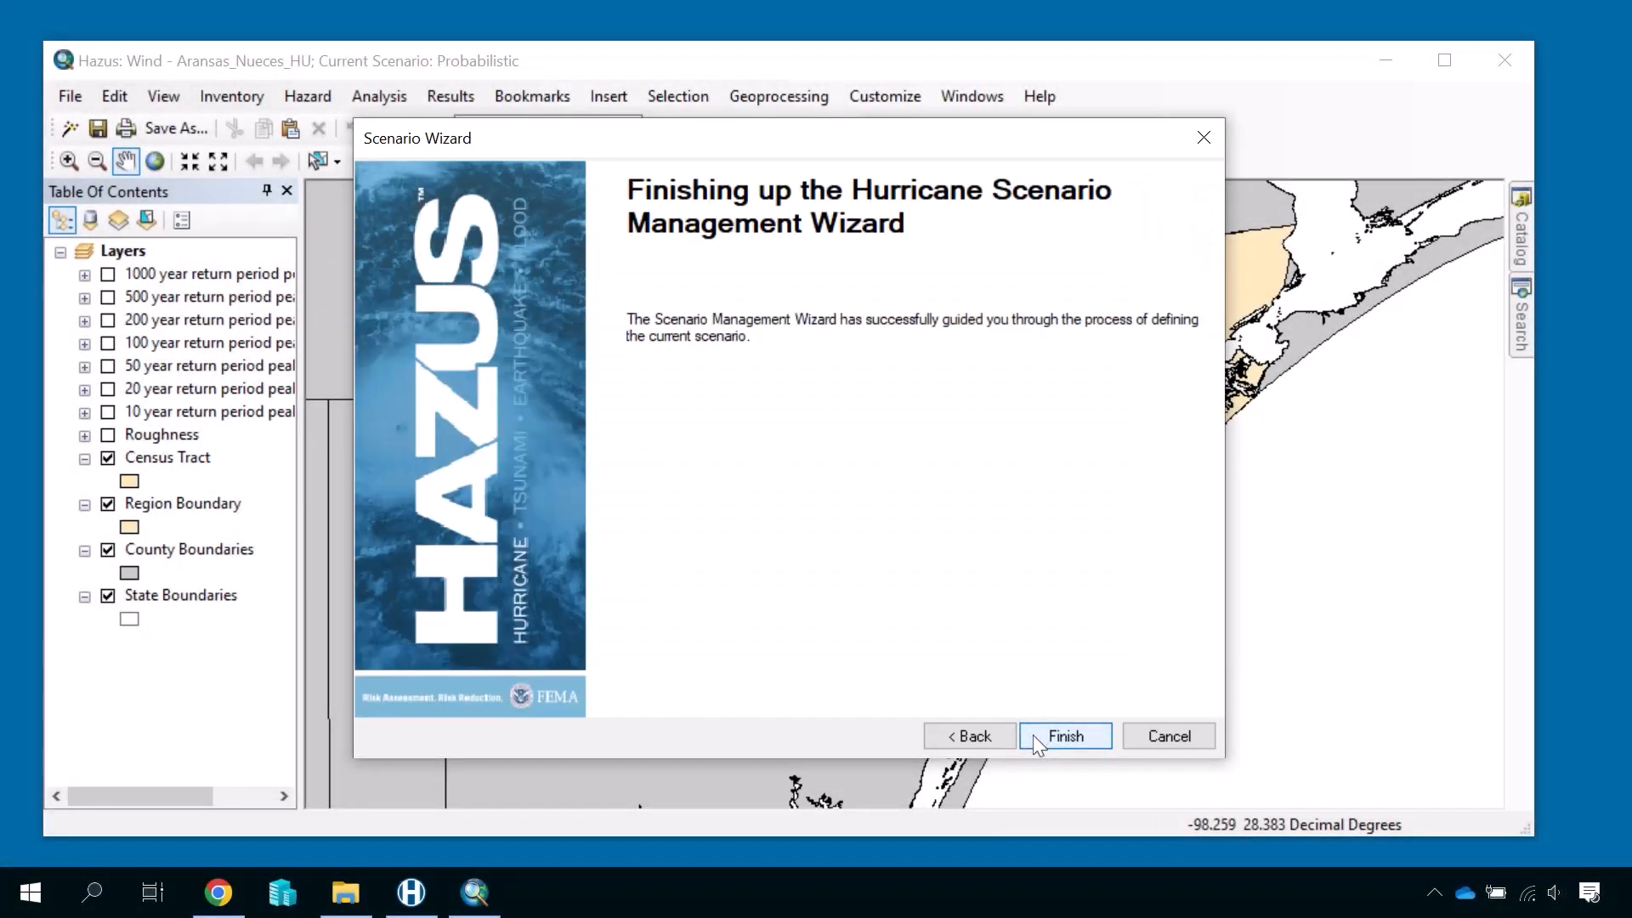
pyautogui.click(1033, 736)
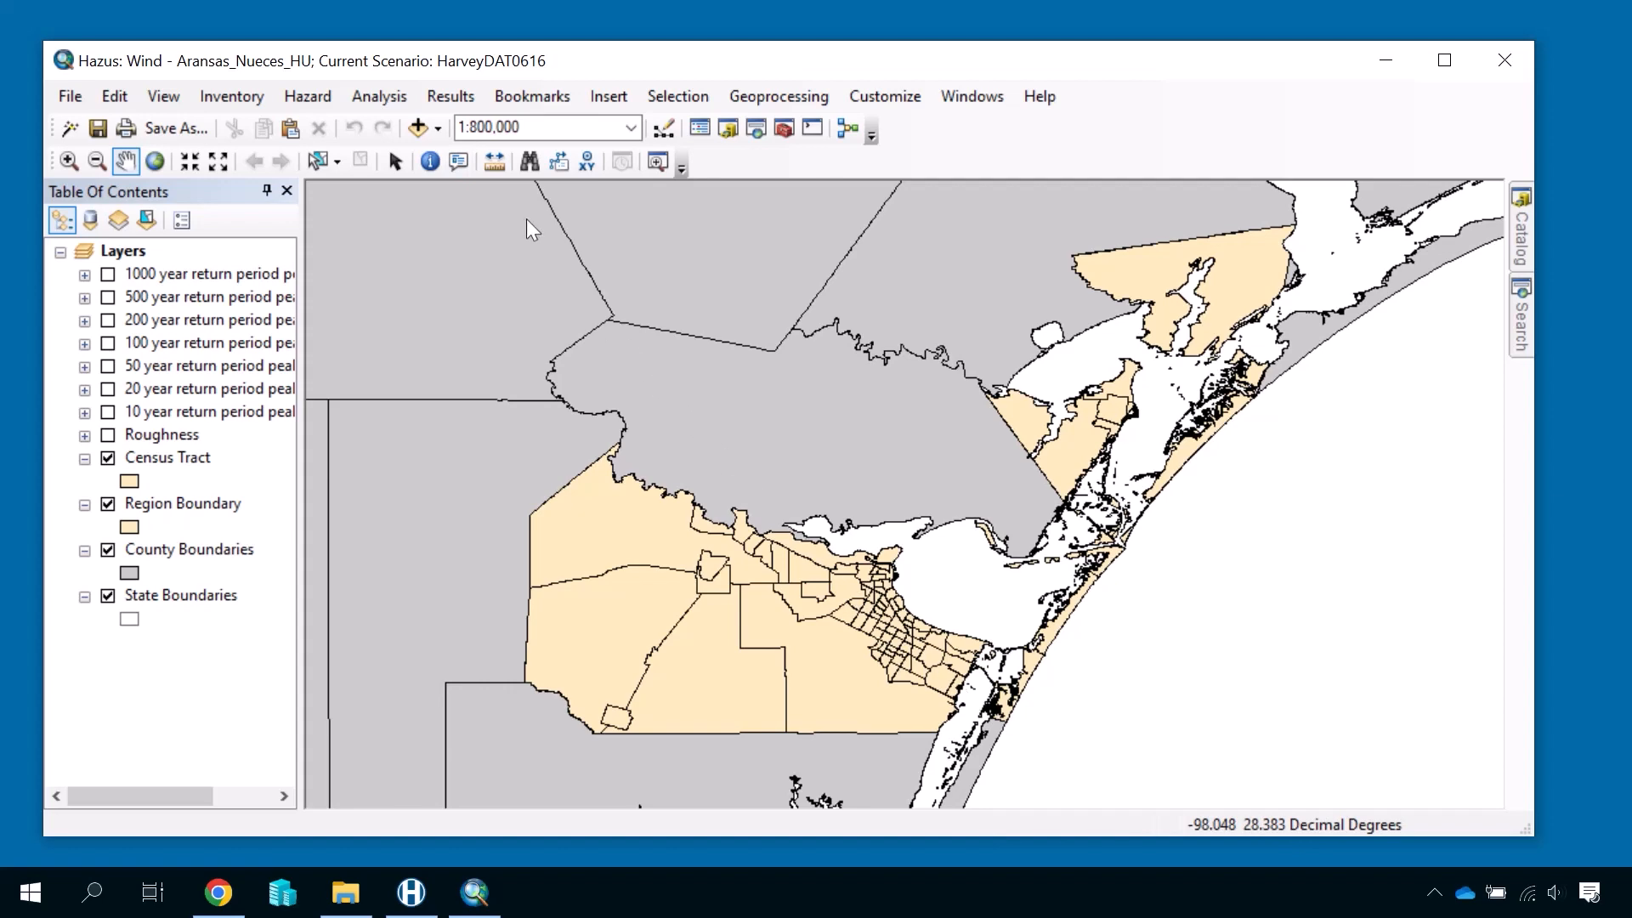
# Step: Map the Peak Gust (mph) wind speeds by census tract for the HarveyDAT0616 scenario and close the table
pyautogui.click(450, 97)
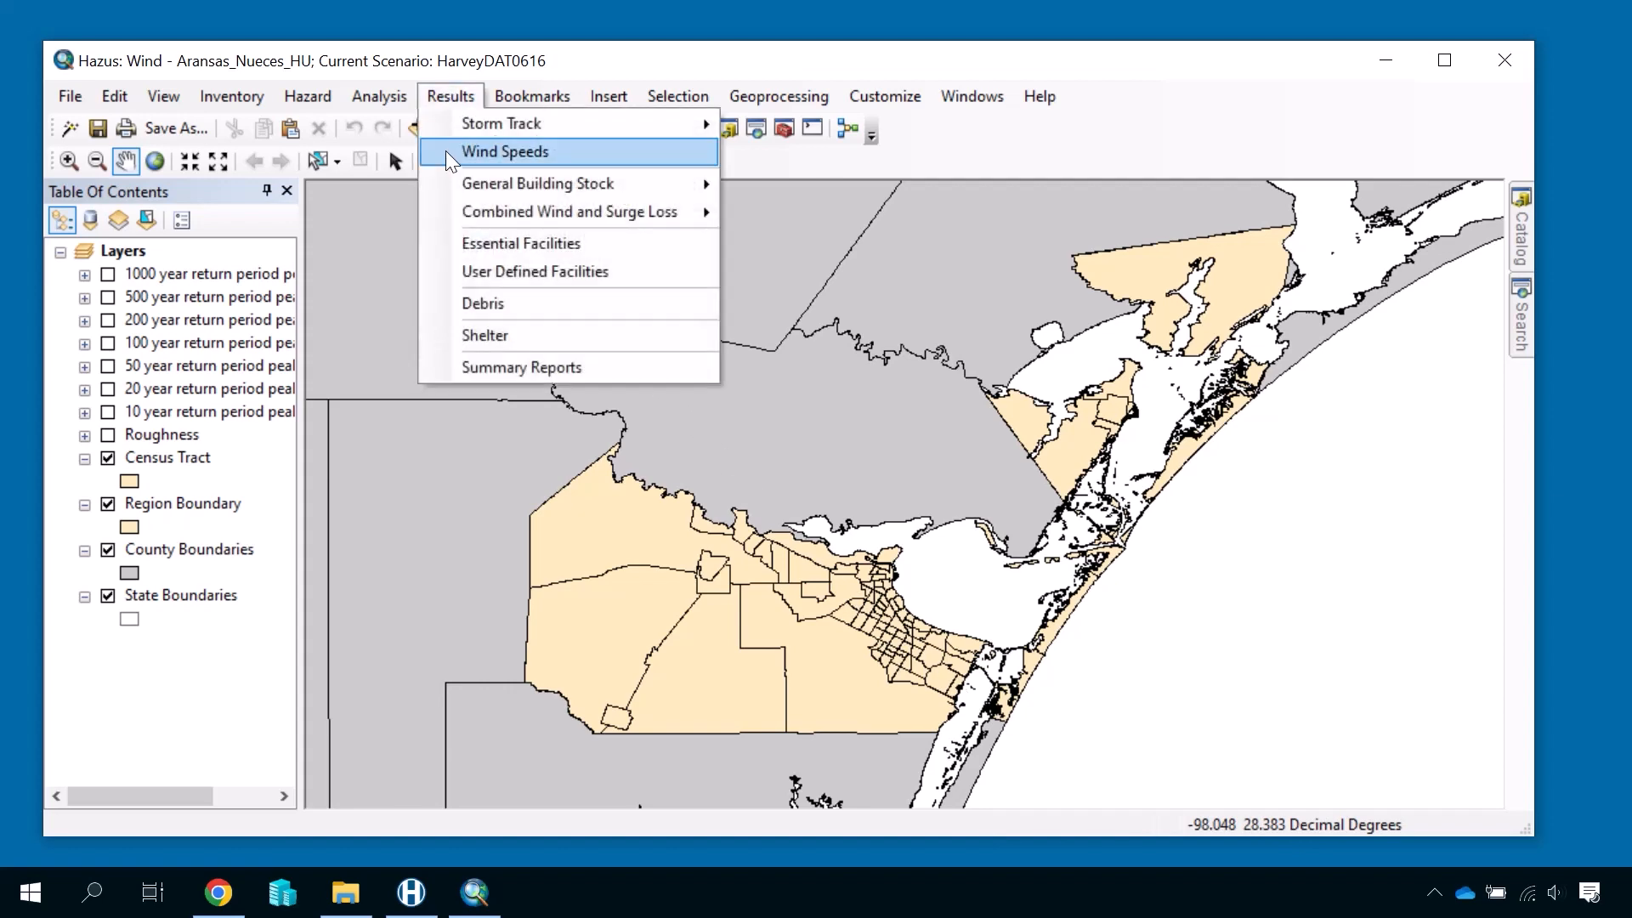
pyautogui.click(505, 151)
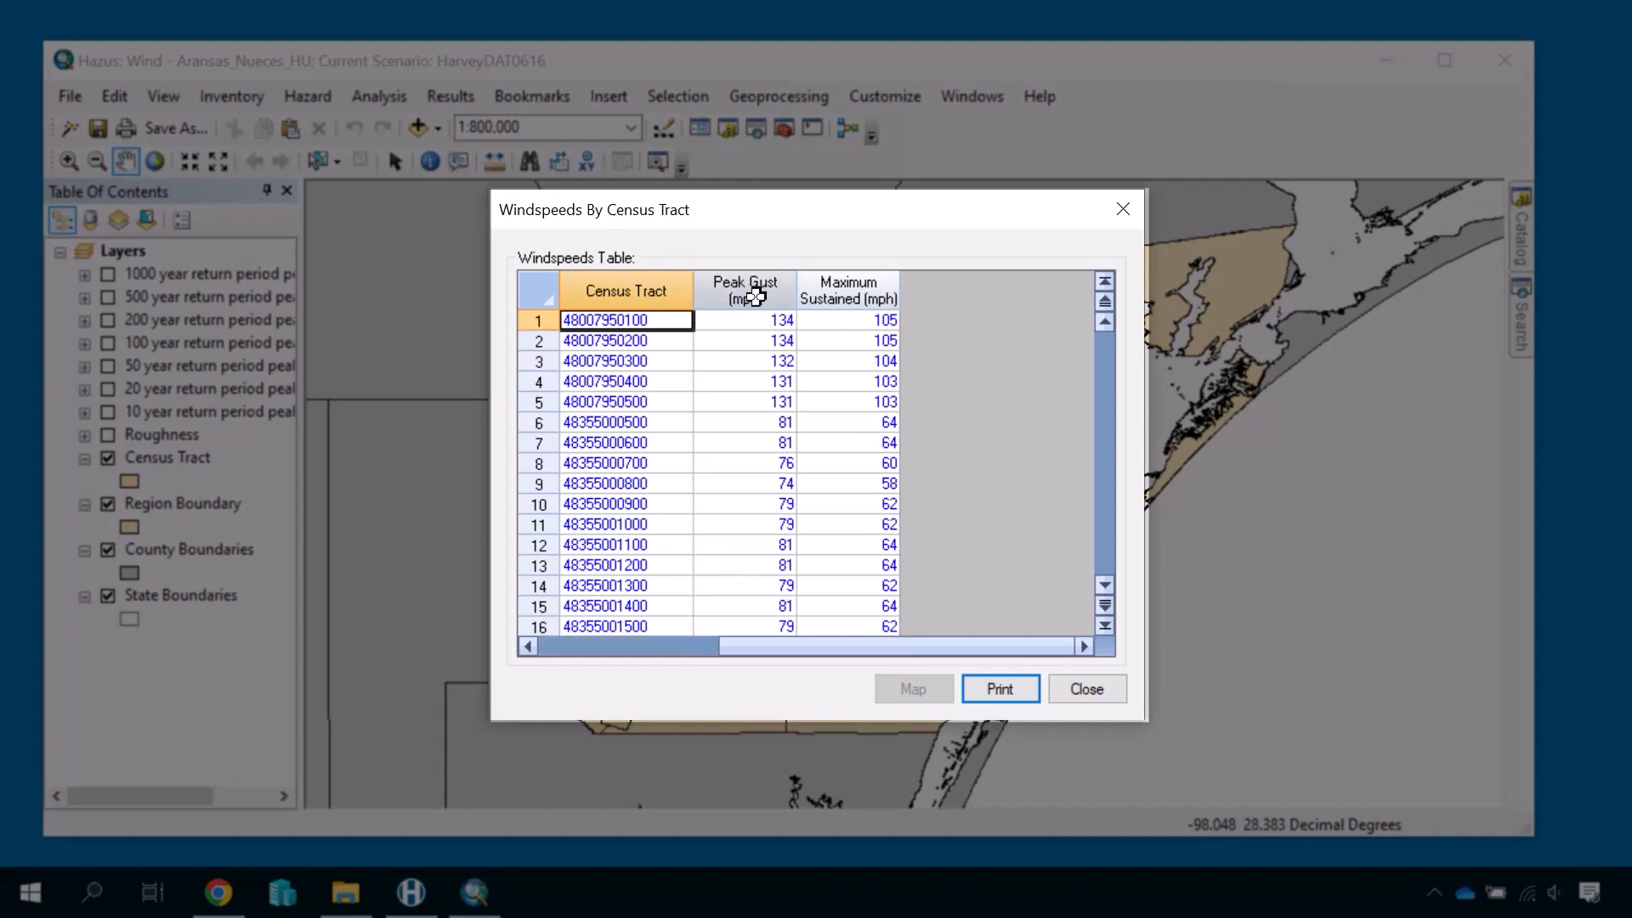
pyautogui.click(755, 296)
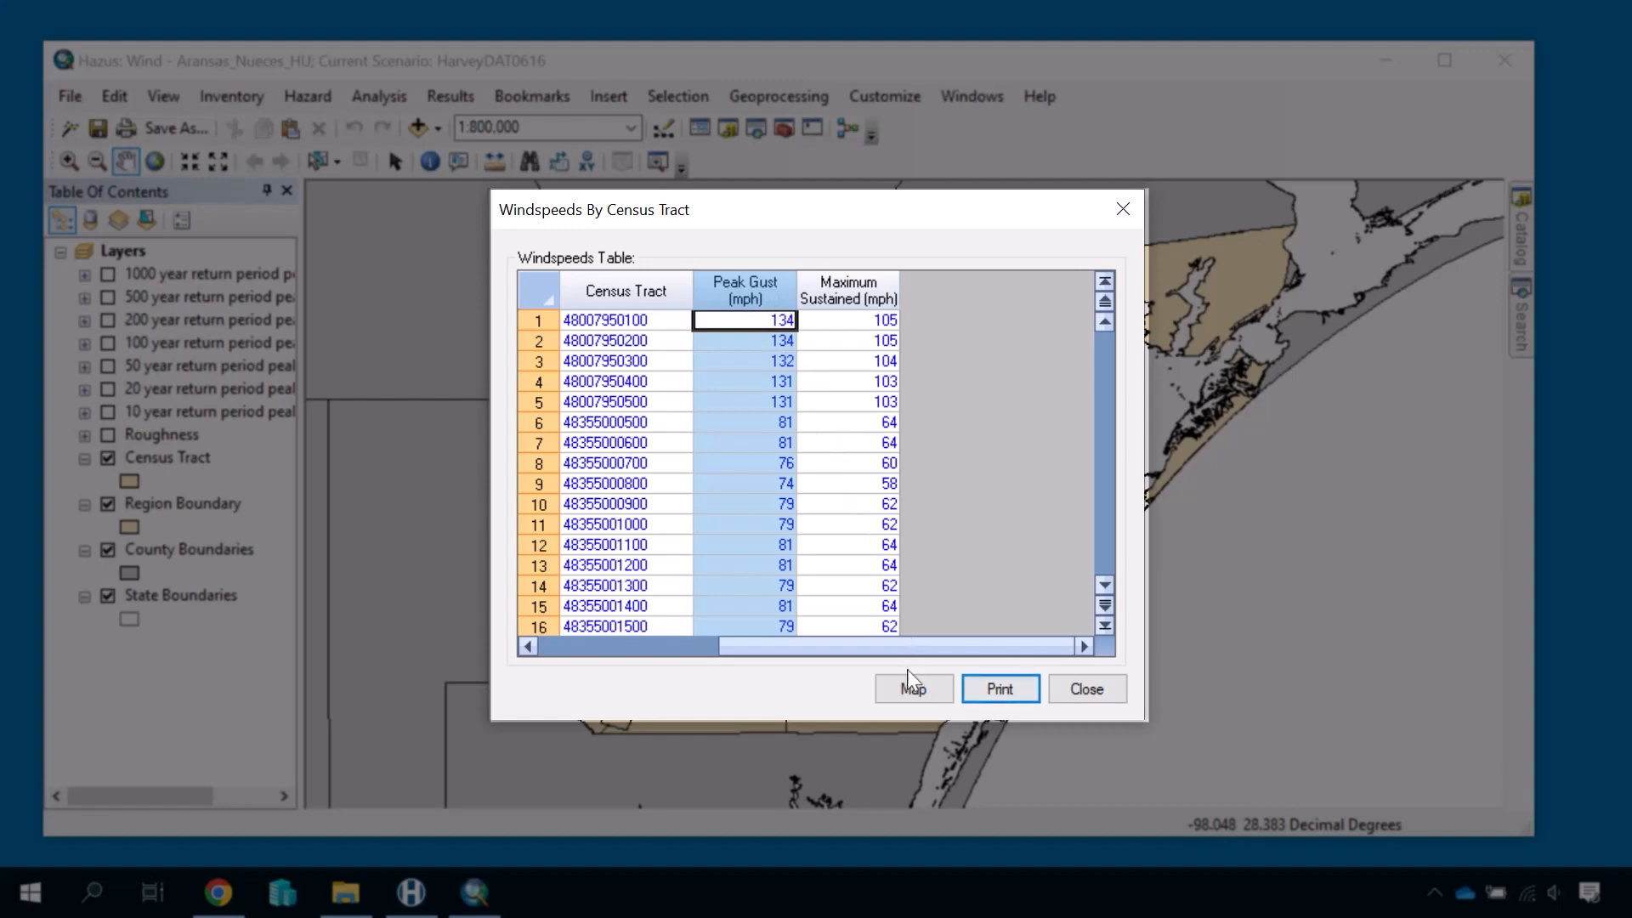
pyautogui.click(895, 689)
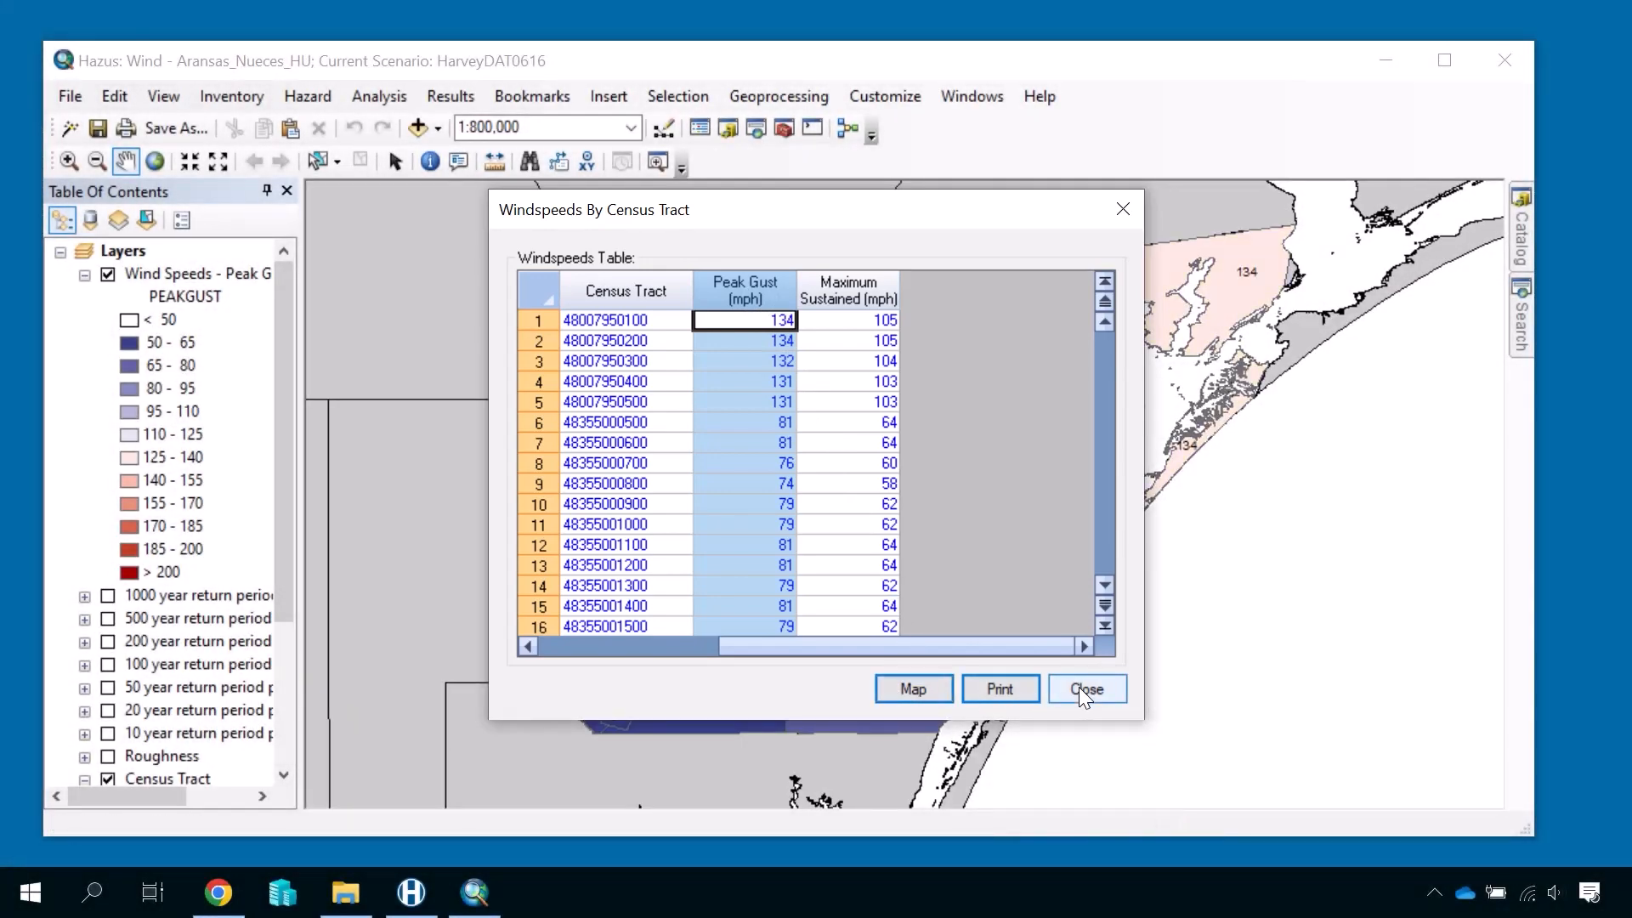
pyautogui.click(1081, 690)
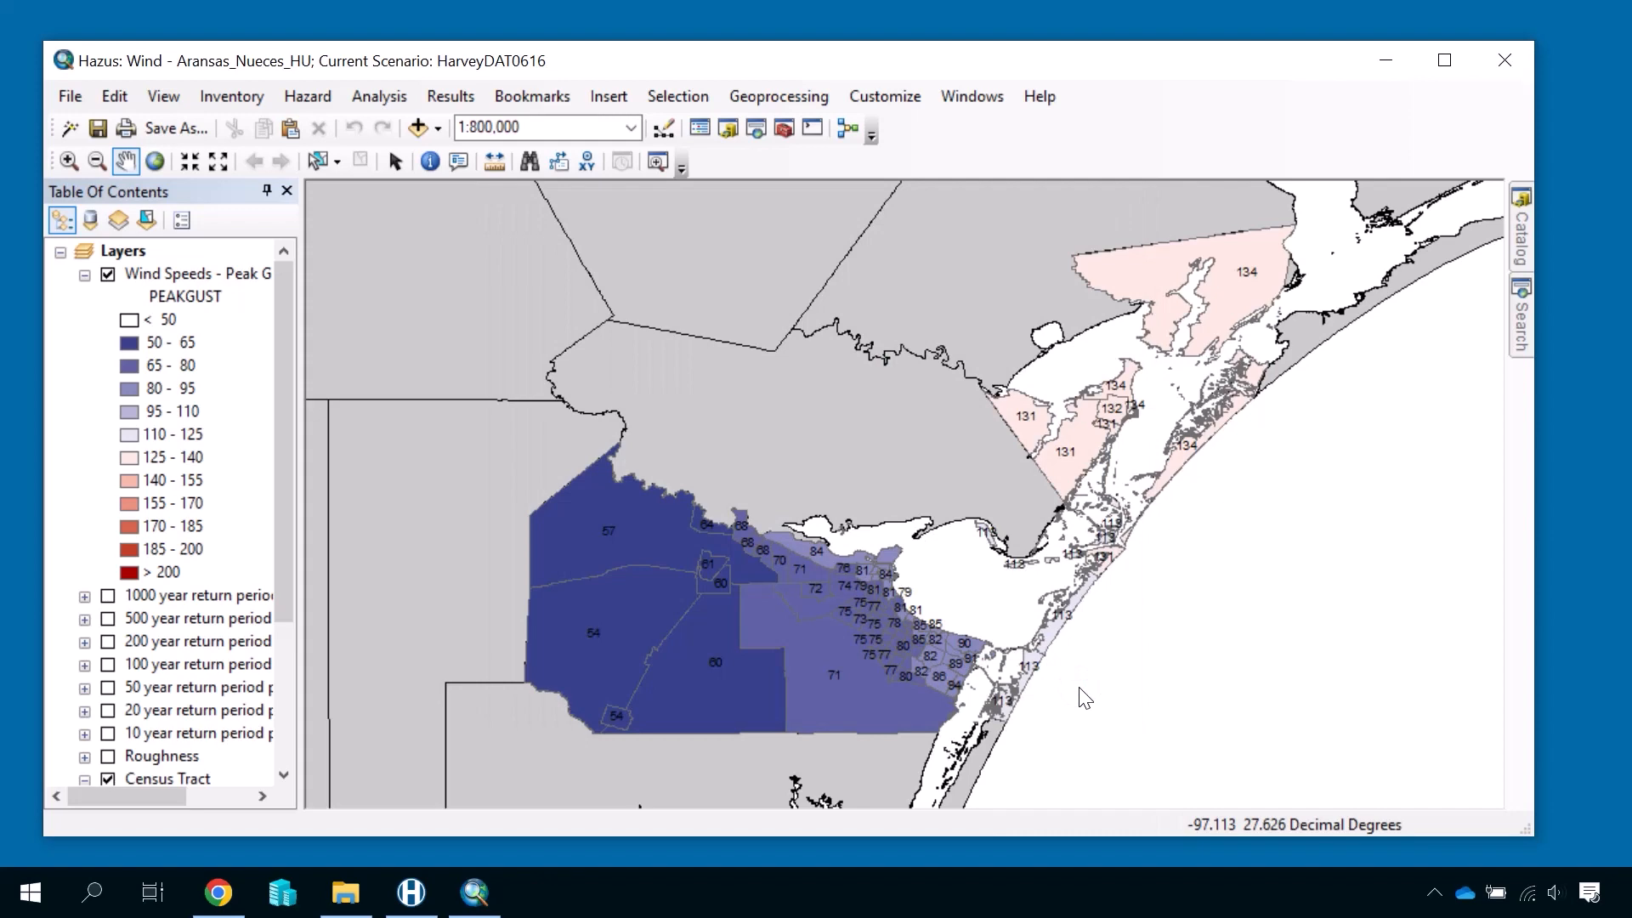